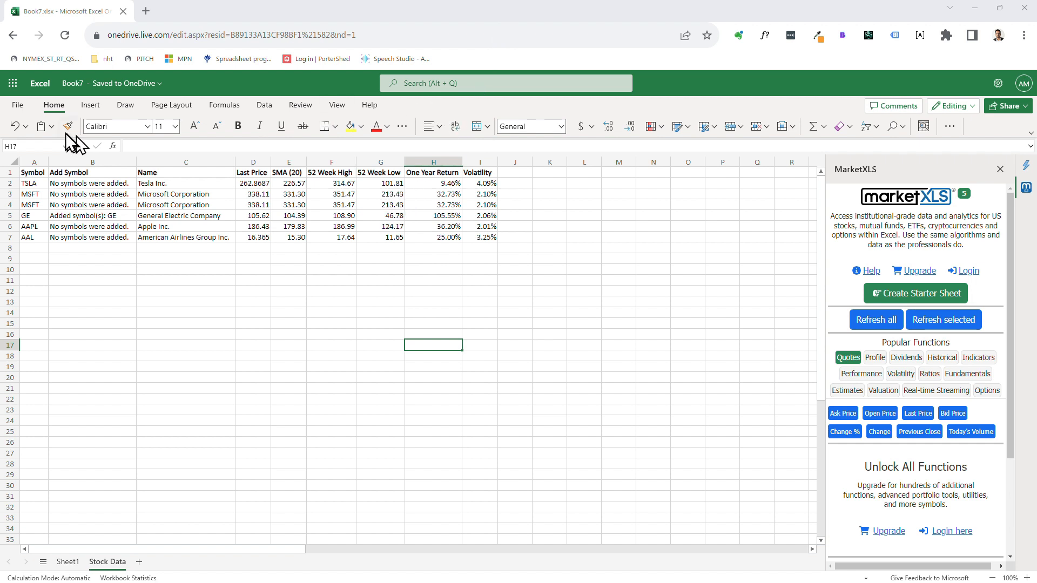
# Step: Create a new blank workbook
pyautogui.click(11, 111)
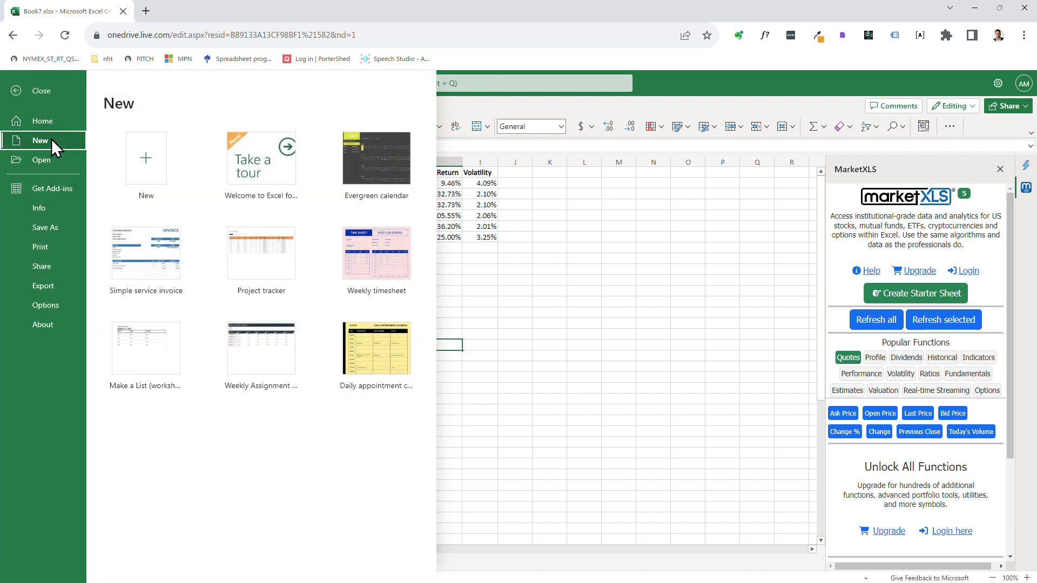
pyautogui.click(144, 151)
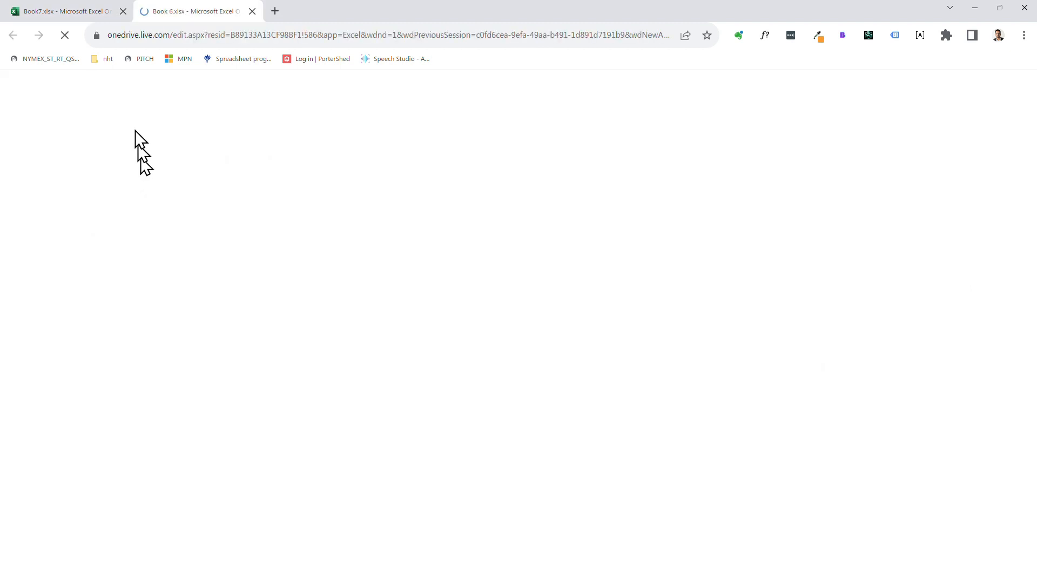
pyautogui.click(231, 184)
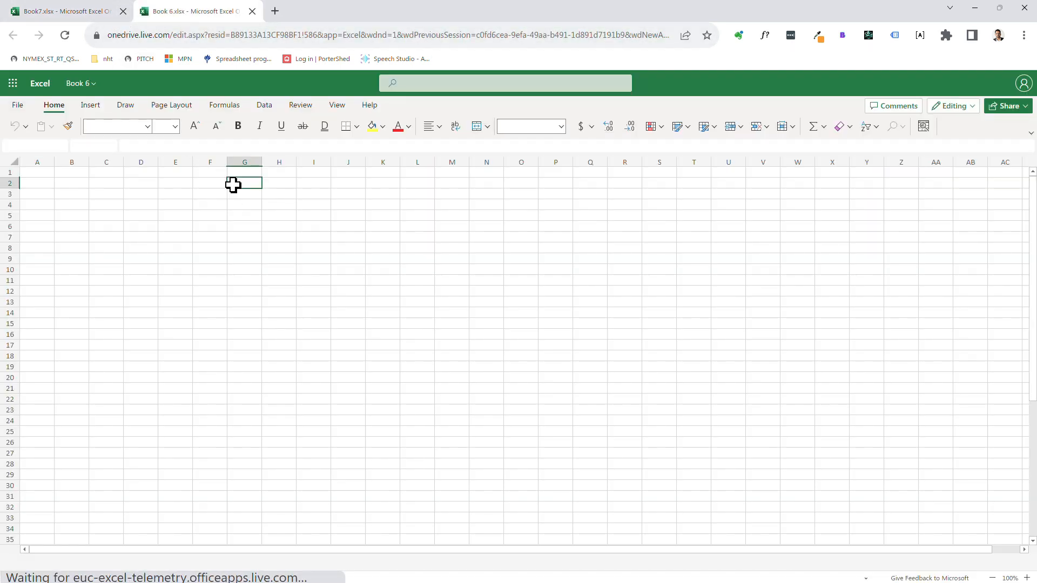
# Step: Find the MarketXLS Select 5 add-in in the Office Add-ins store by searching for marketxls, and add it, accepting its license terms
pyautogui.click(91, 106)
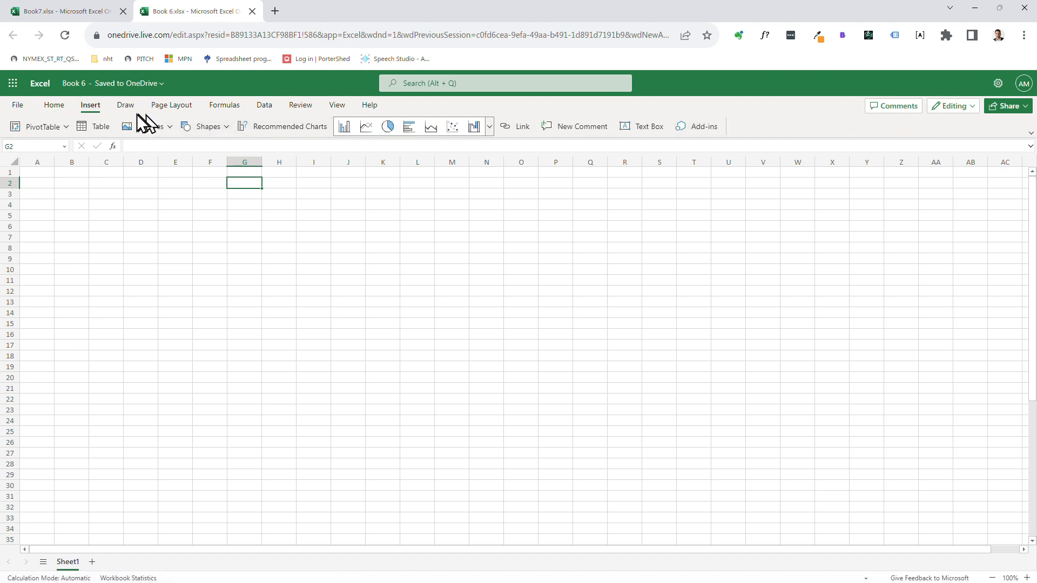
pyautogui.click(697, 126)
pyautogui.click(385, 226)
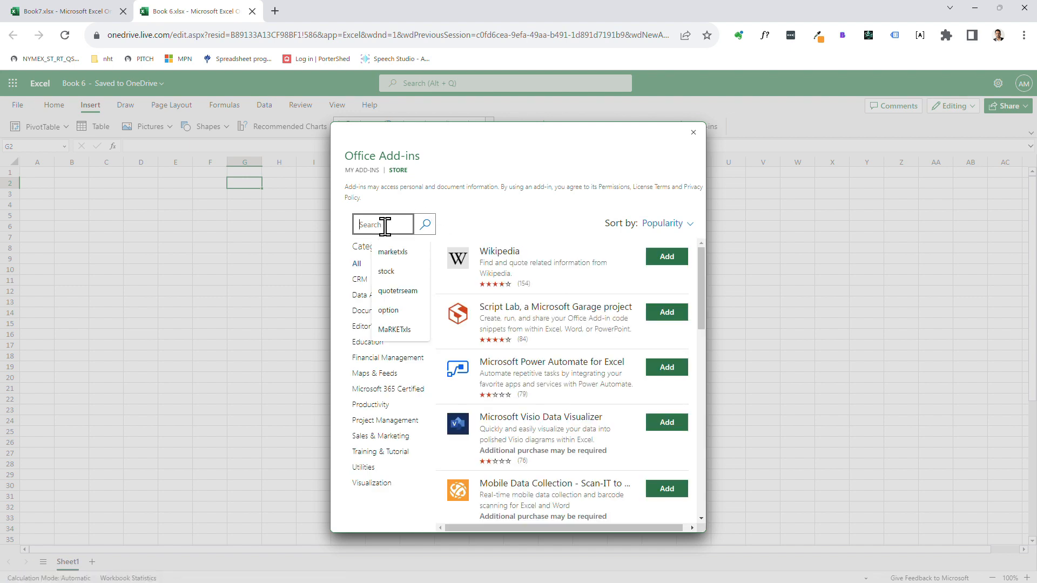
pyautogui.click(390, 254)
pyautogui.click(424, 230)
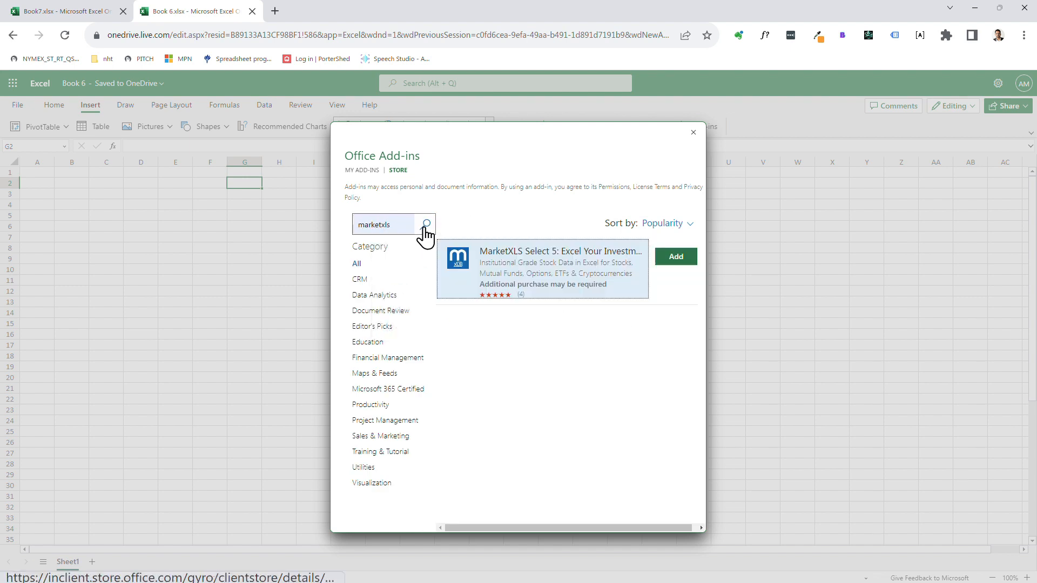
pyautogui.click(676, 259)
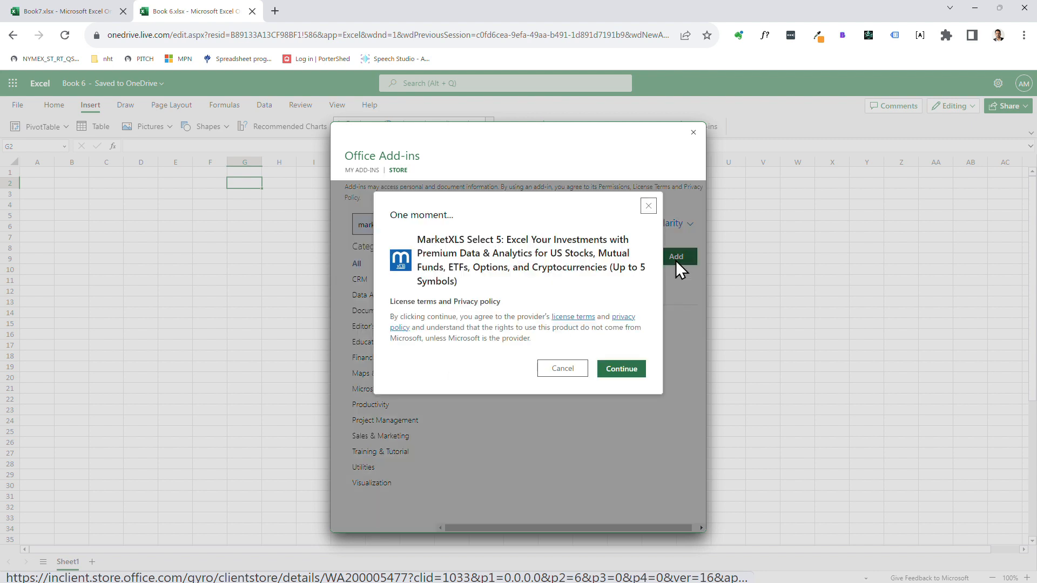
pyautogui.click(625, 371)
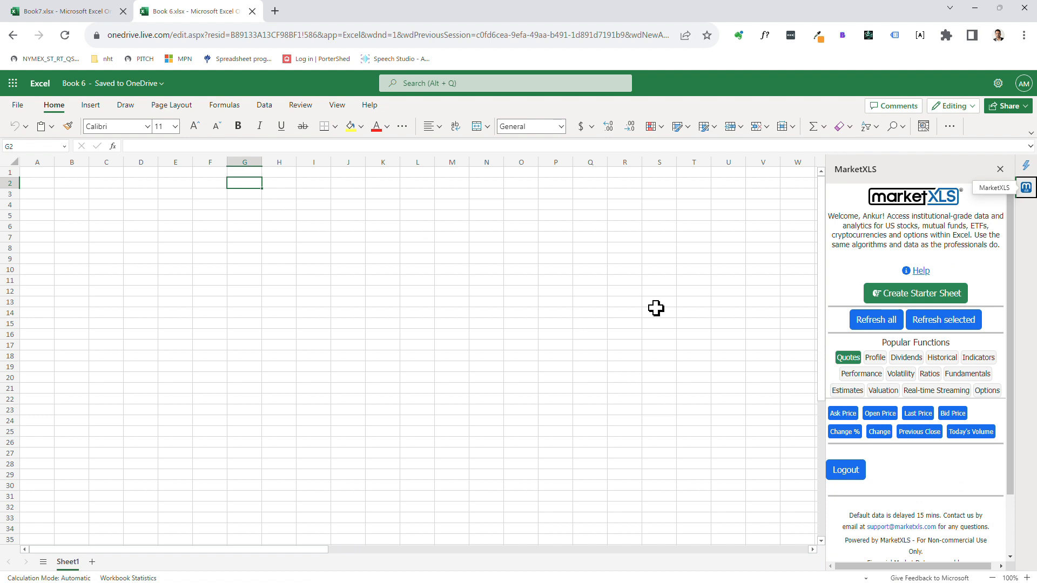
# Step: Generate the MarketXLS starter sheet in the new workbook
pyautogui.click(656, 307)
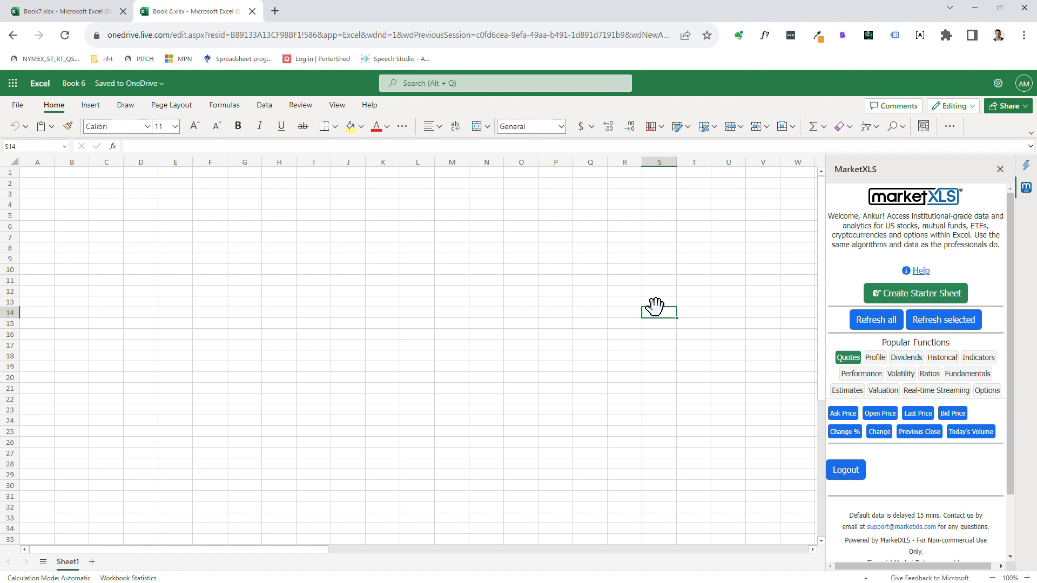
pyautogui.click(910, 300)
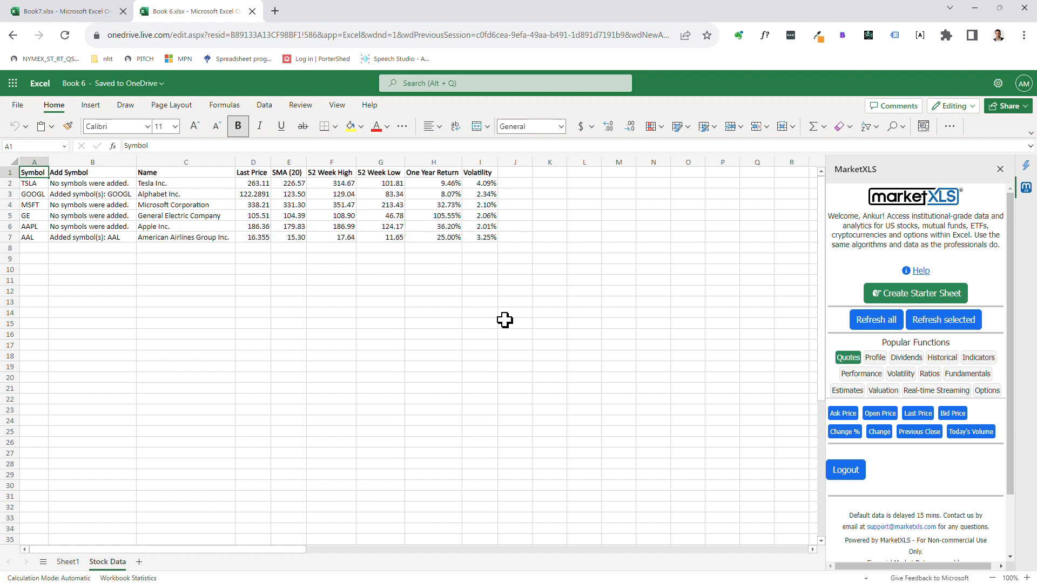
pyautogui.click(237, 280)
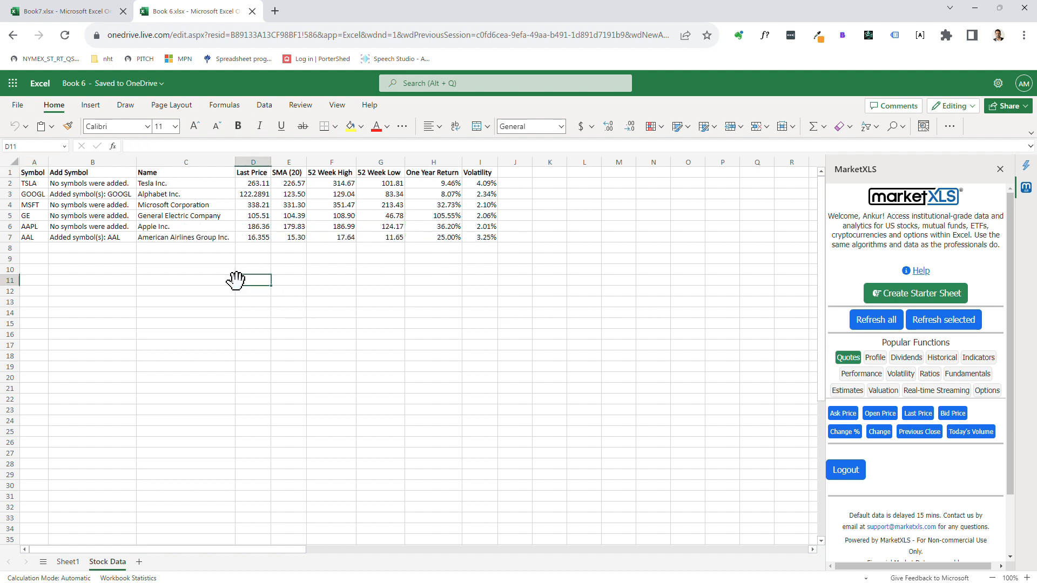
# Step: Examine the symbols in A2:A7 and the formulas behind the Last Price, SMA (20), 52 Week High and 52 Week Low columns
pyautogui.moveTo(30, 183); pyautogui.dragTo(34, 234)
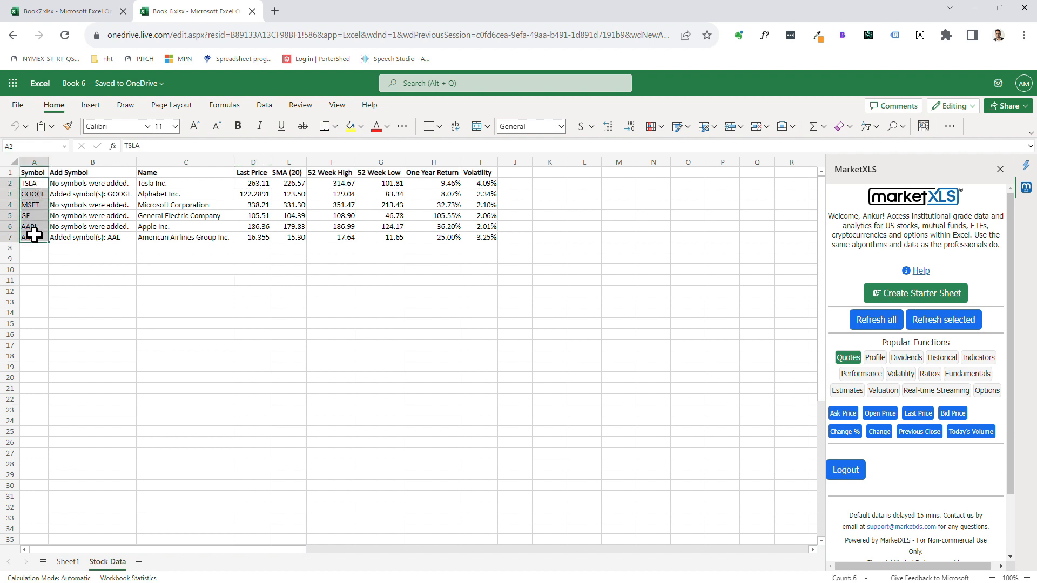
pyautogui.click(249, 184)
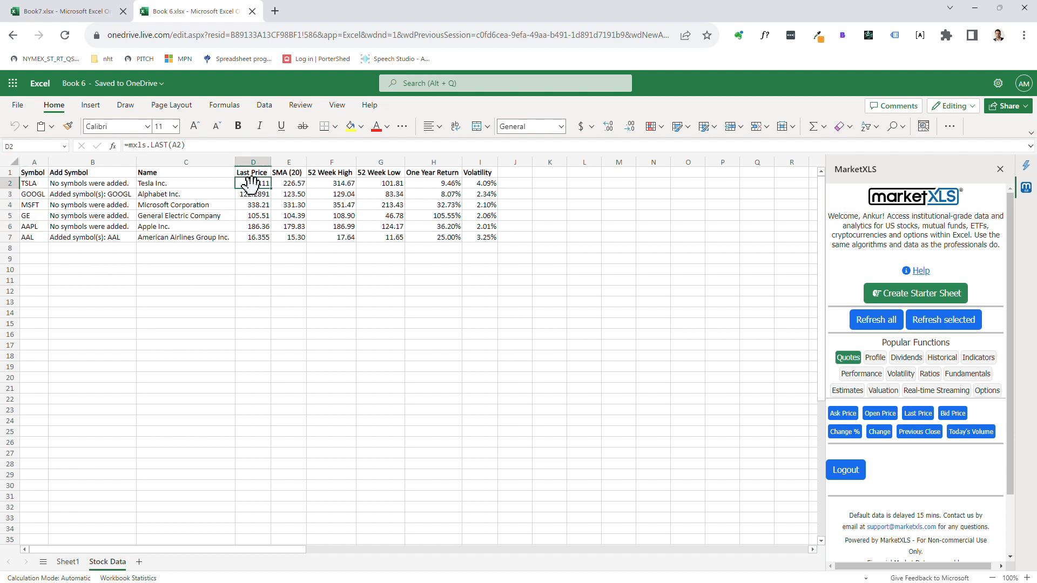
pyautogui.click(287, 183)
pyautogui.click(331, 183)
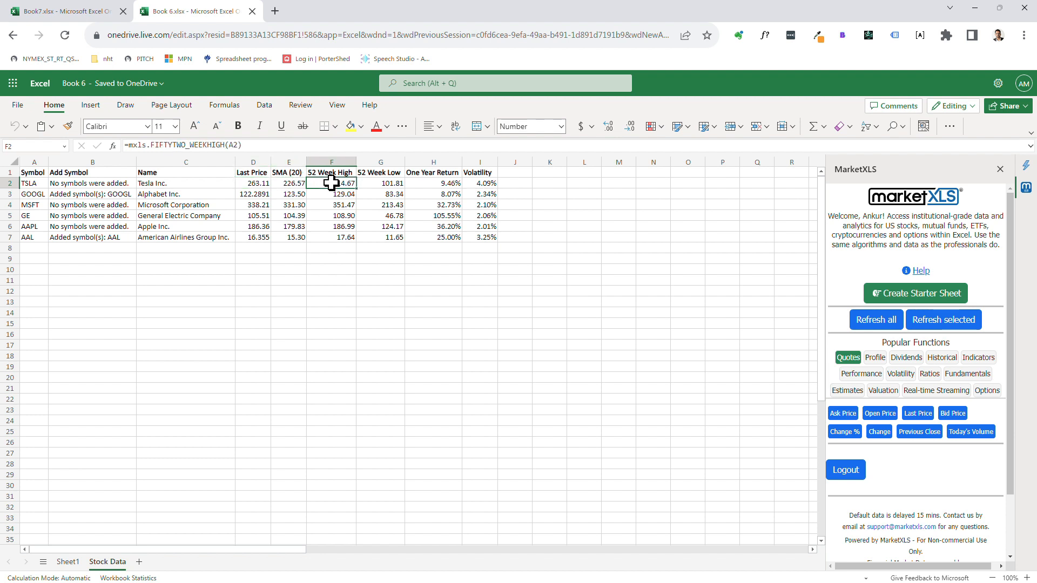
pyautogui.click(362, 183)
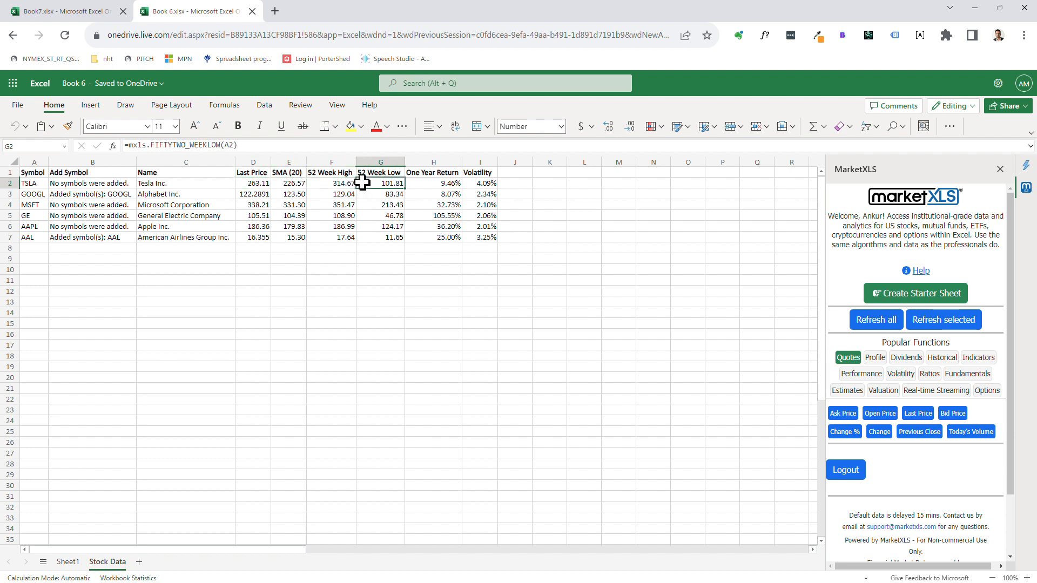
pyautogui.click(267, 145)
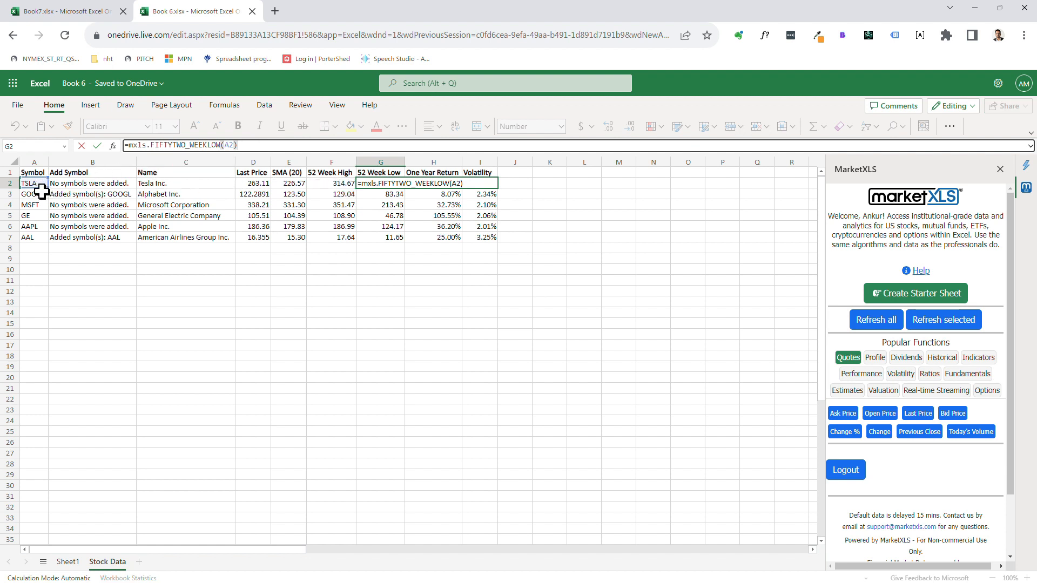
pyautogui.press('Escape')
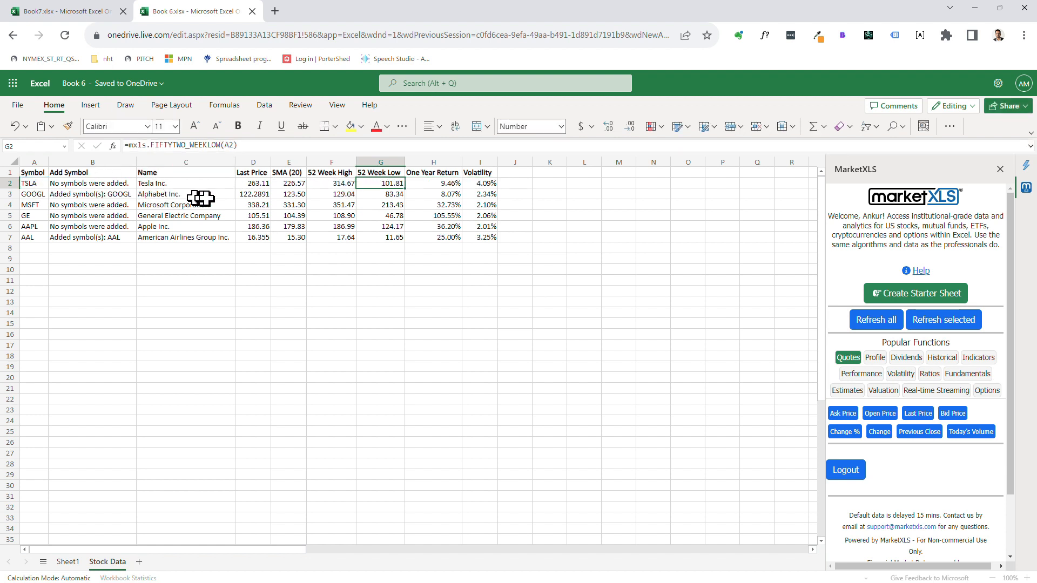
pyautogui.click(276, 194)
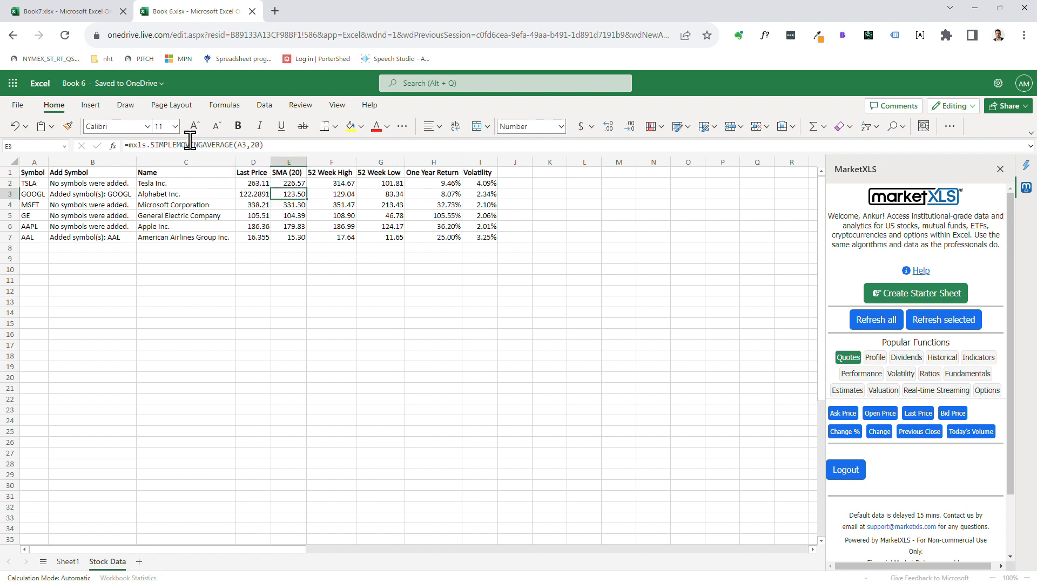
pyautogui.click(321, 146)
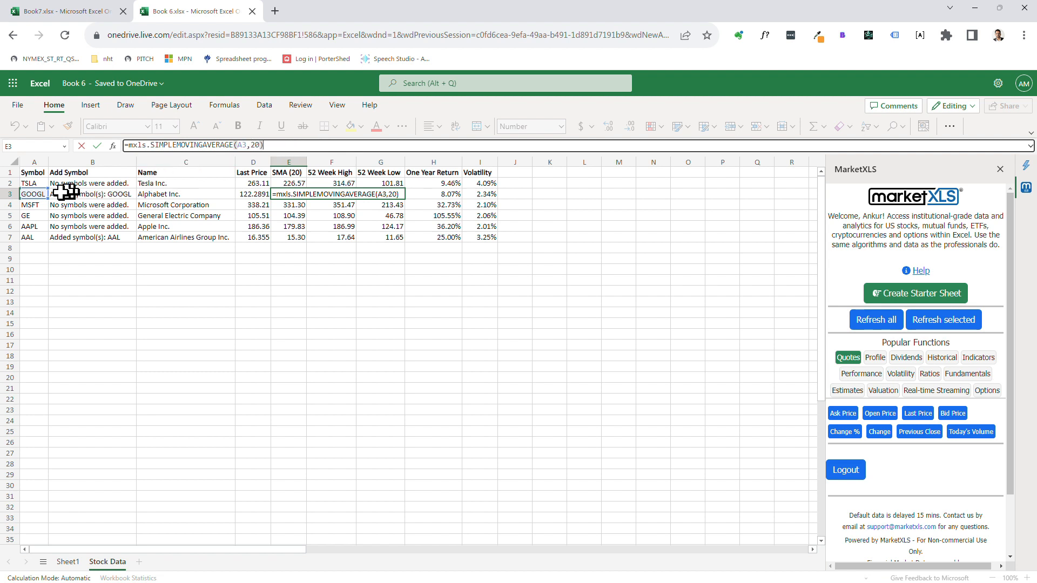
pyautogui.press('Return')
# Step: Replace the GOOGL symbol in cell A3 with MSFT
pyautogui.click(41, 196)
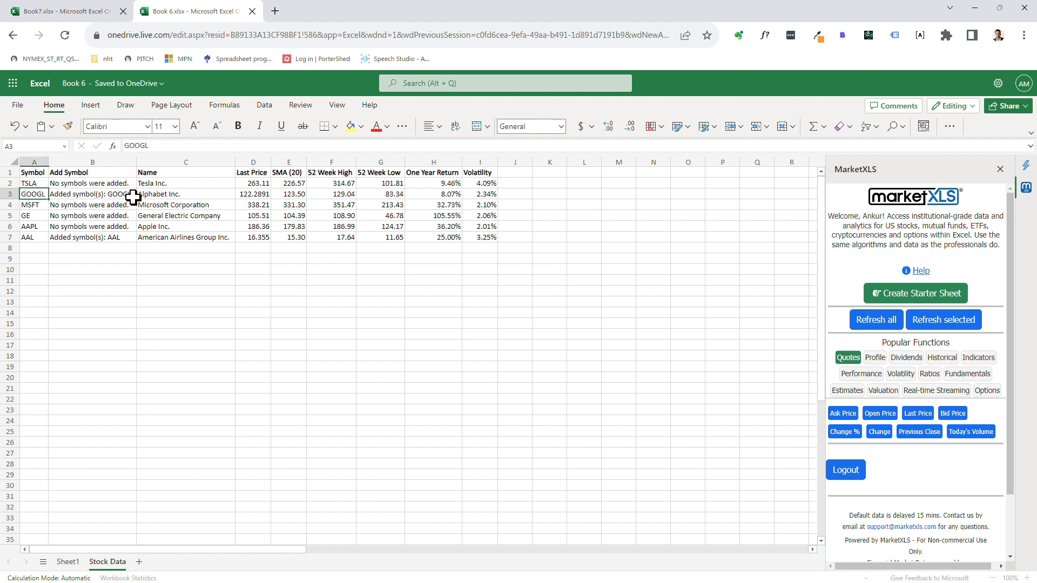
pyautogui.write('MSFT')
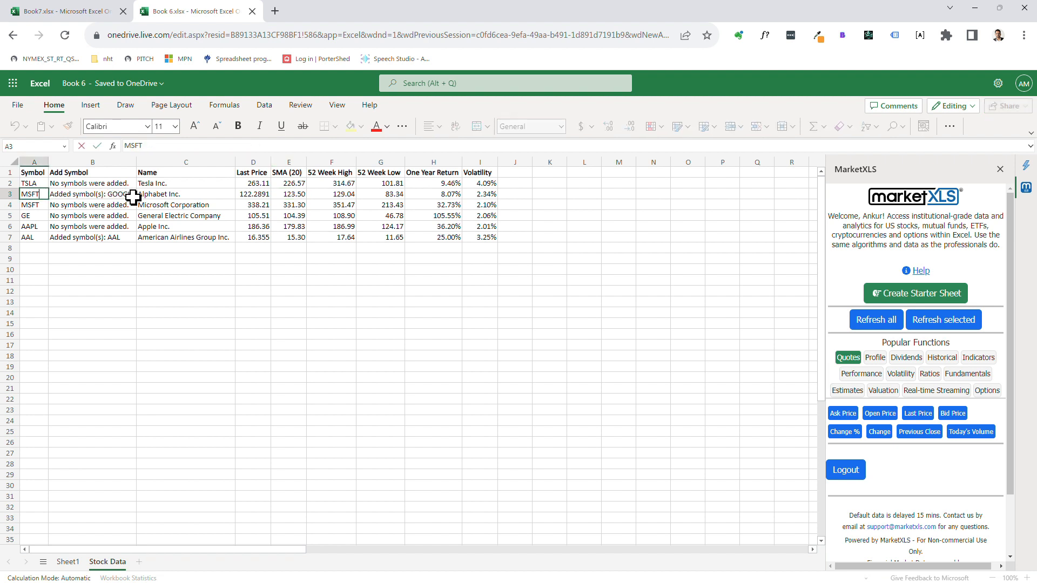
pyautogui.press('Return')
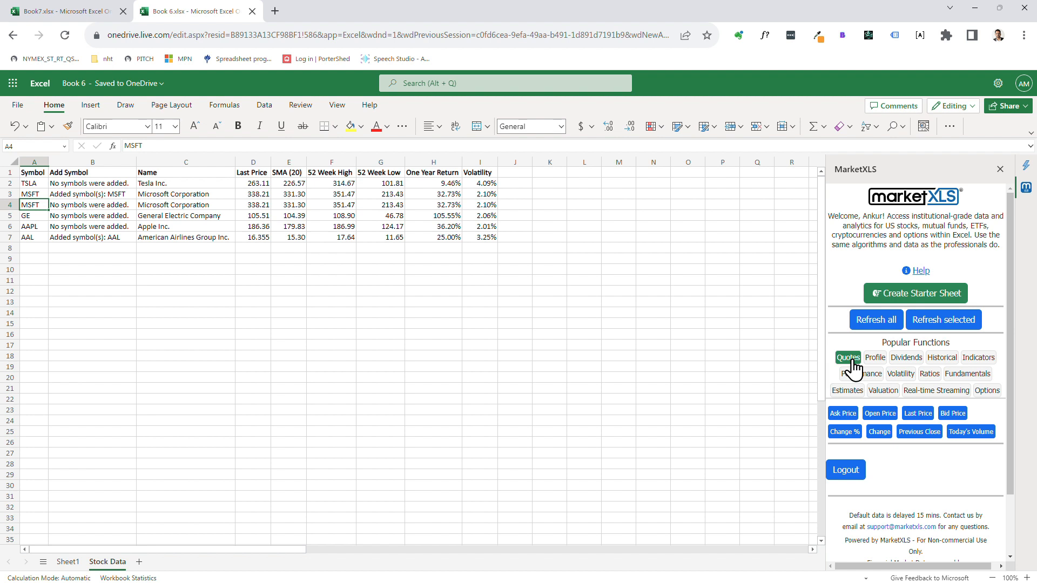
# Step: Look through the MarketXLS function categories, including Profile, Historical, Indicators, Fundamentals, Real-time Streaming and Valuation, ending on Quotes
pyautogui.click(873, 360)
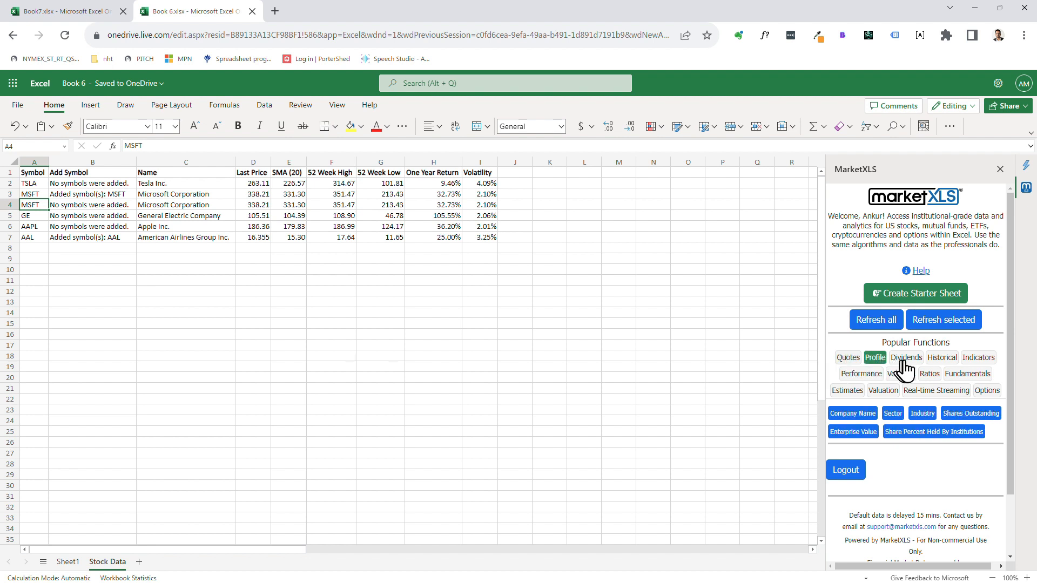
pyautogui.click(903, 360)
pyautogui.click(936, 359)
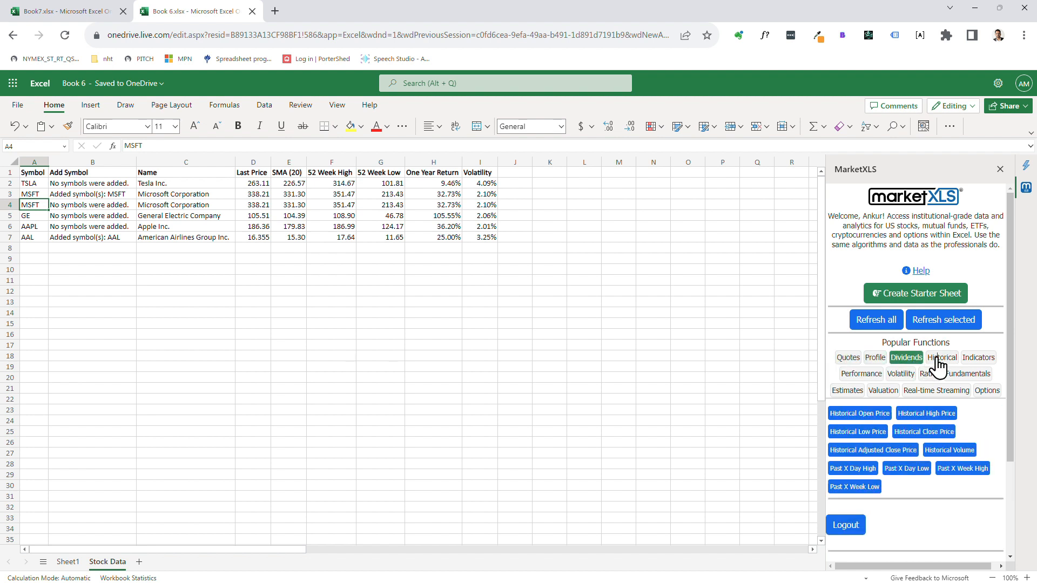
pyautogui.click(978, 359)
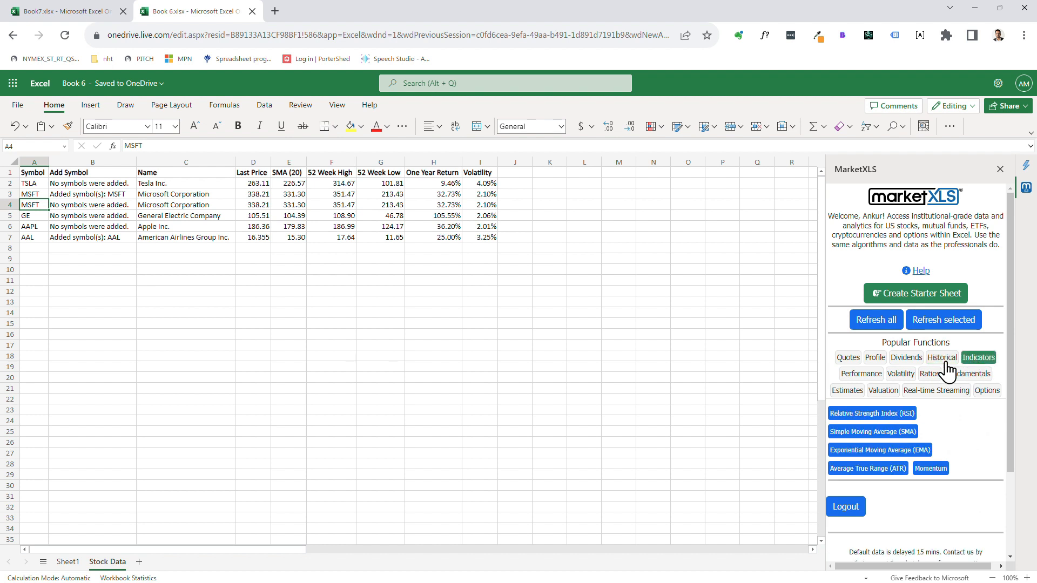
pyautogui.click(964, 374)
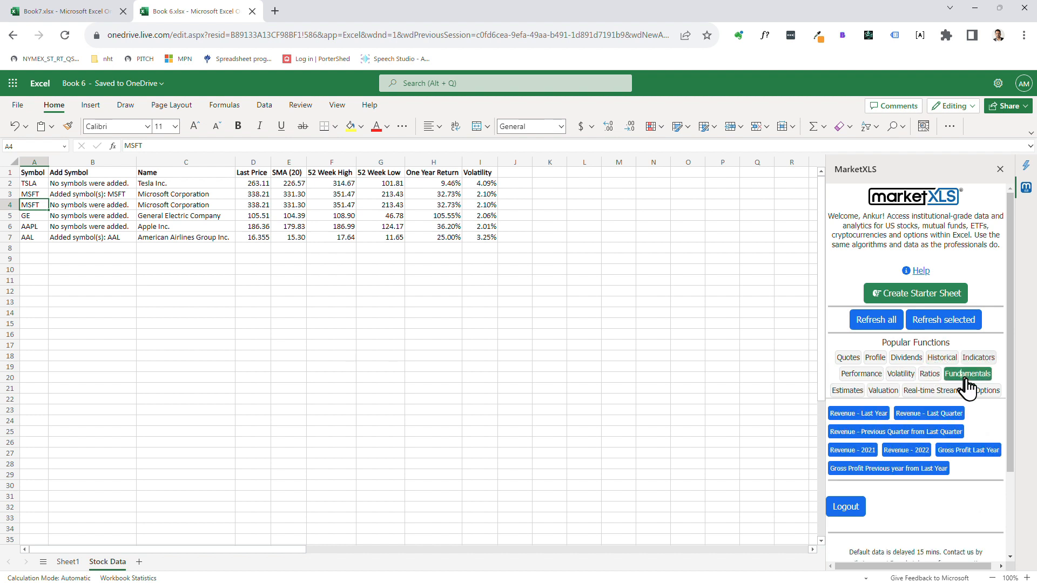
pyautogui.click(979, 392)
pyautogui.click(942, 391)
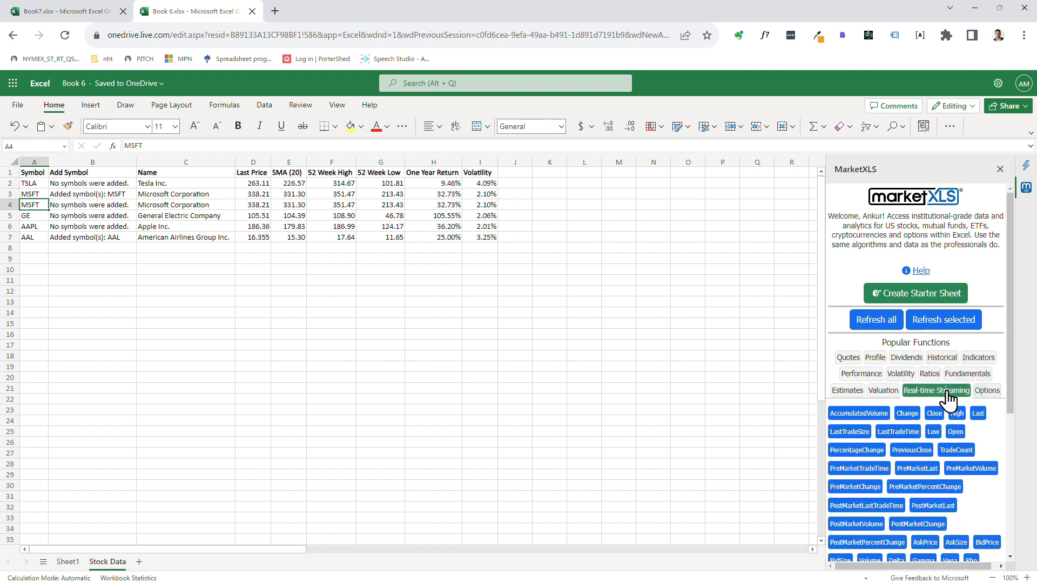
pyautogui.click(892, 392)
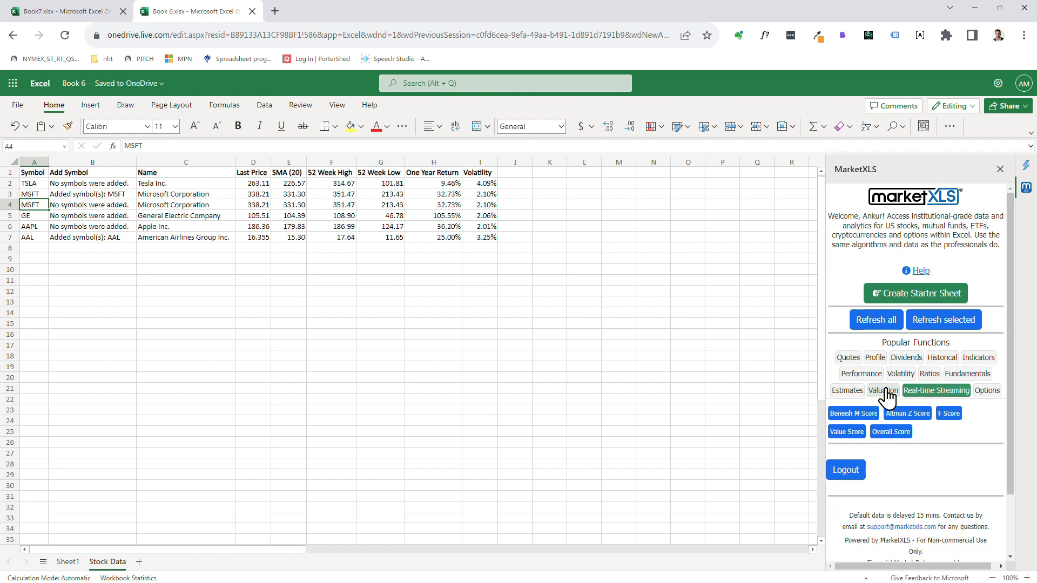
pyautogui.click(851, 359)
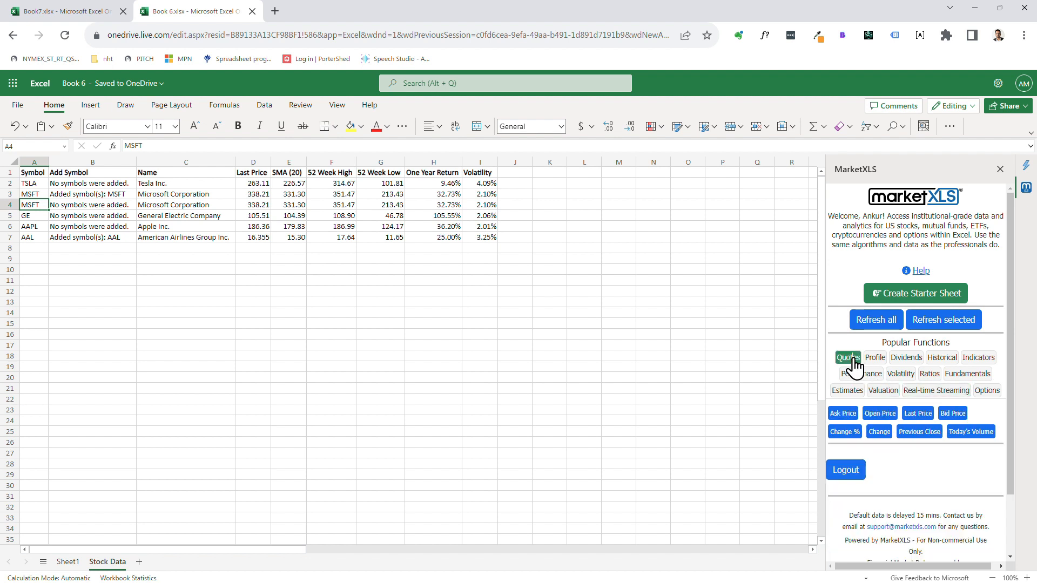
# Step: Insert the MarketXLS Ask Price function for MSFT in cell I12 and the Open Price function in cell K13
pyautogui.click(485, 292)
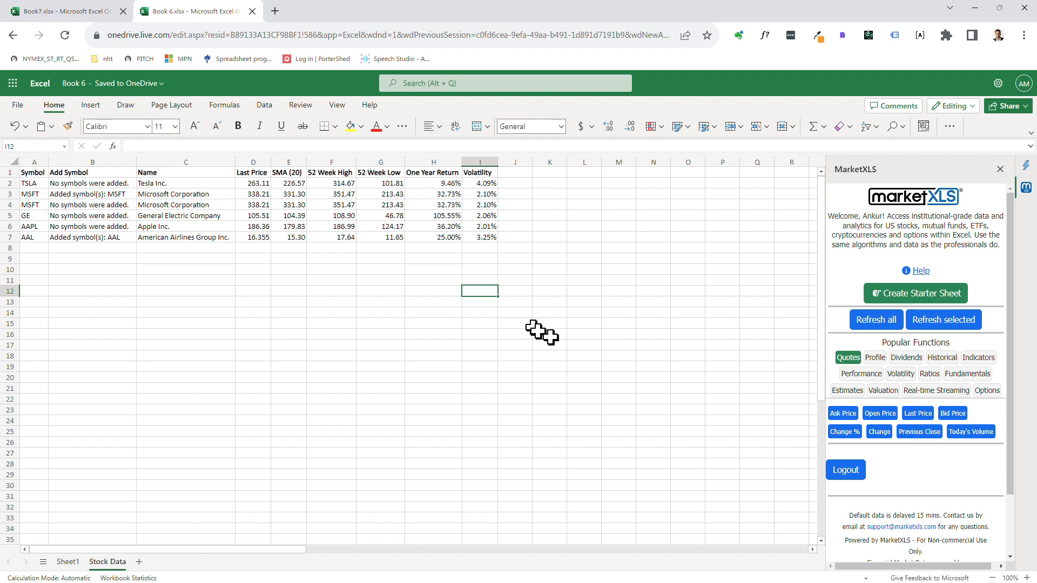
pyautogui.click(848, 418)
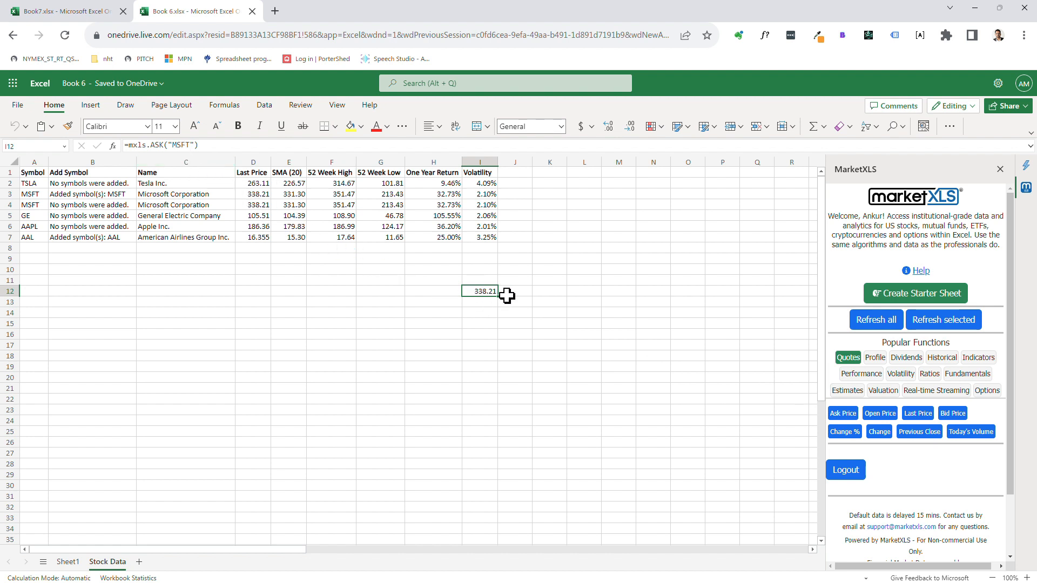
pyautogui.click(549, 301)
pyautogui.click(879, 413)
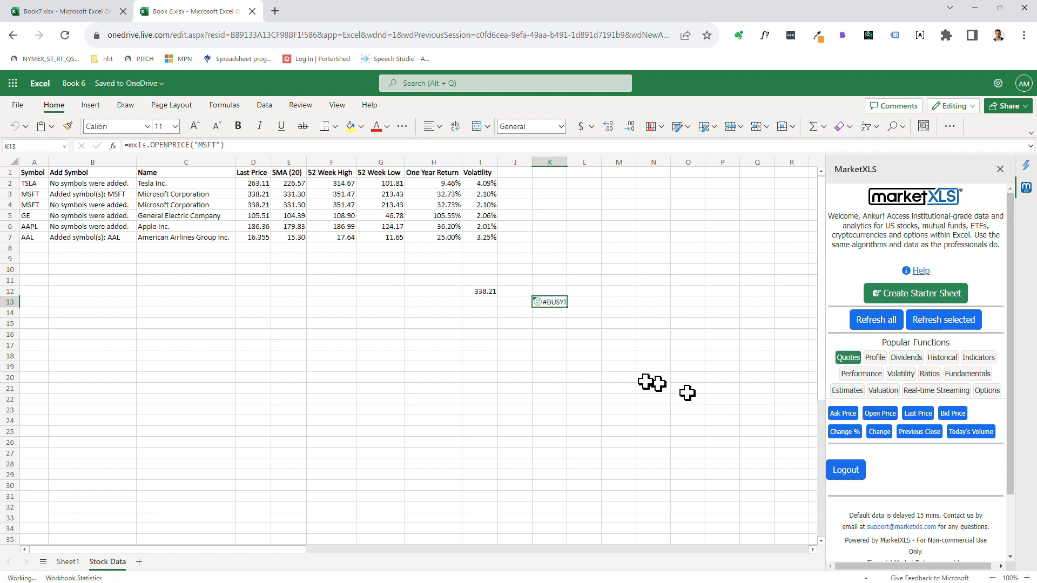
# Step: Insert the MarketXLS Change % function for MSFT in cell J16 and the Last Price function in cell K11
pyautogui.click(515, 334)
pyautogui.click(844, 431)
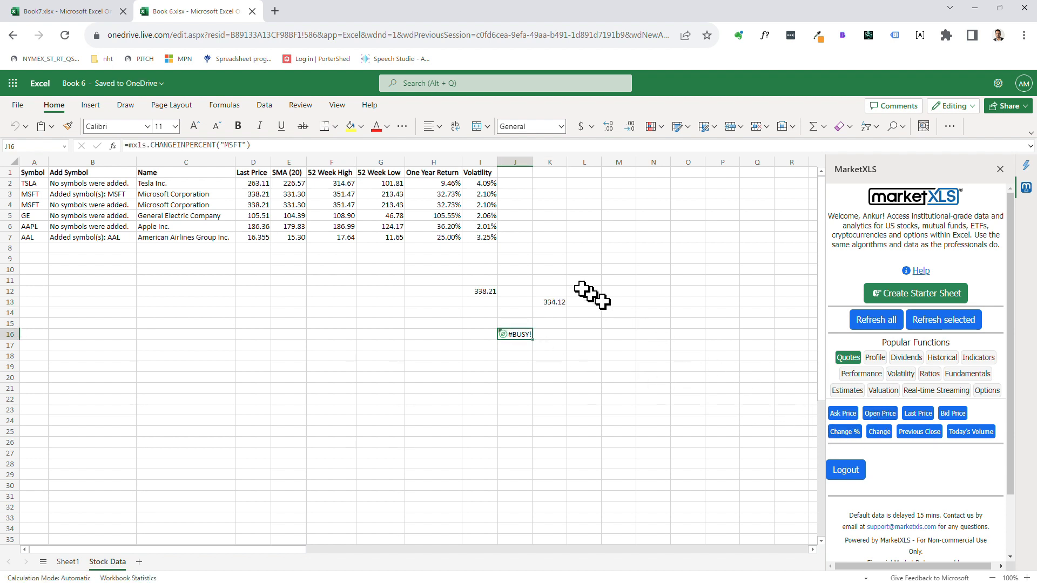
pyautogui.click(549, 280)
pyautogui.click(917, 413)
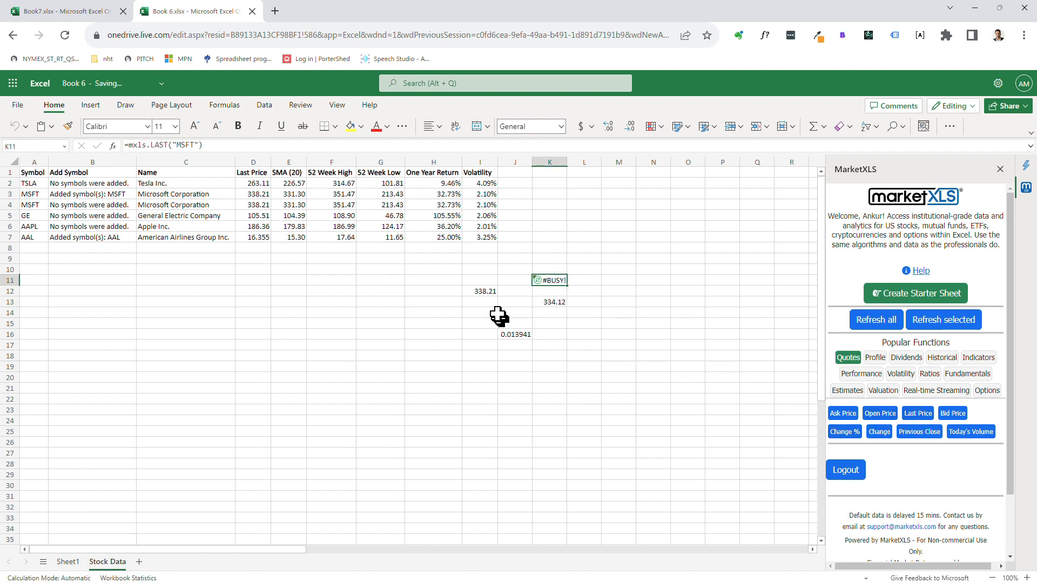
pyautogui.click(488, 291)
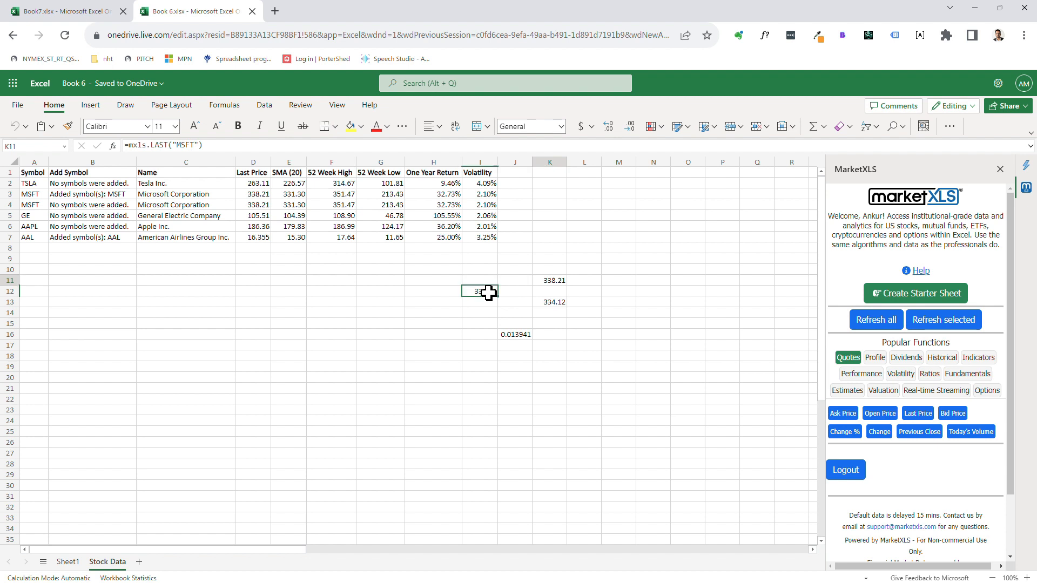
# Step: Change the Ask Price formula in cell I12 to reference the symbol in cell A7 instead of the quoted ticker
pyautogui.click(171, 145)
pyautogui.press('BackSpace')
pyautogui.press('BackSpace')
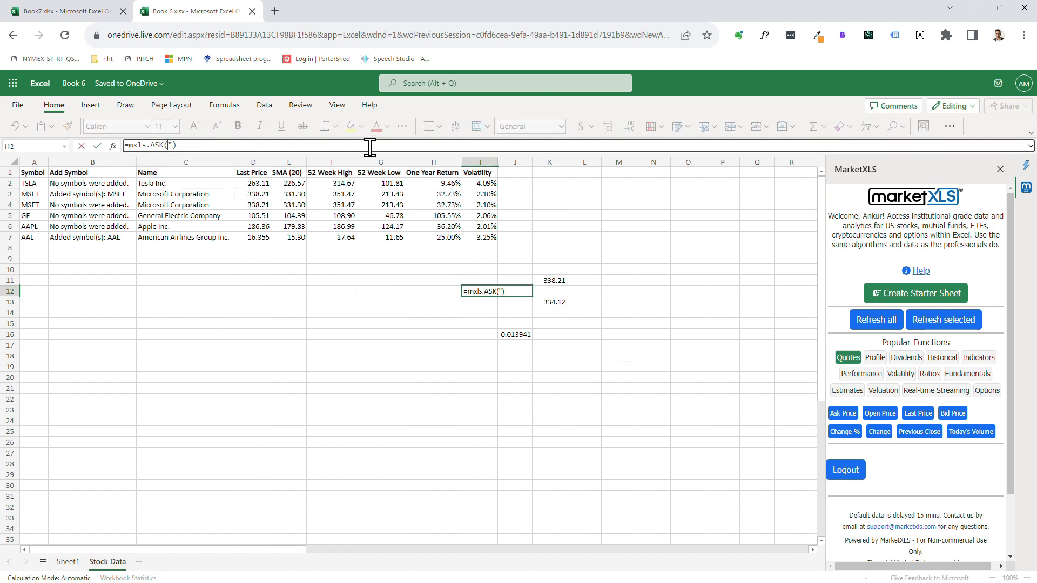
pyautogui.click(28, 237)
pyautogui.press('Return')
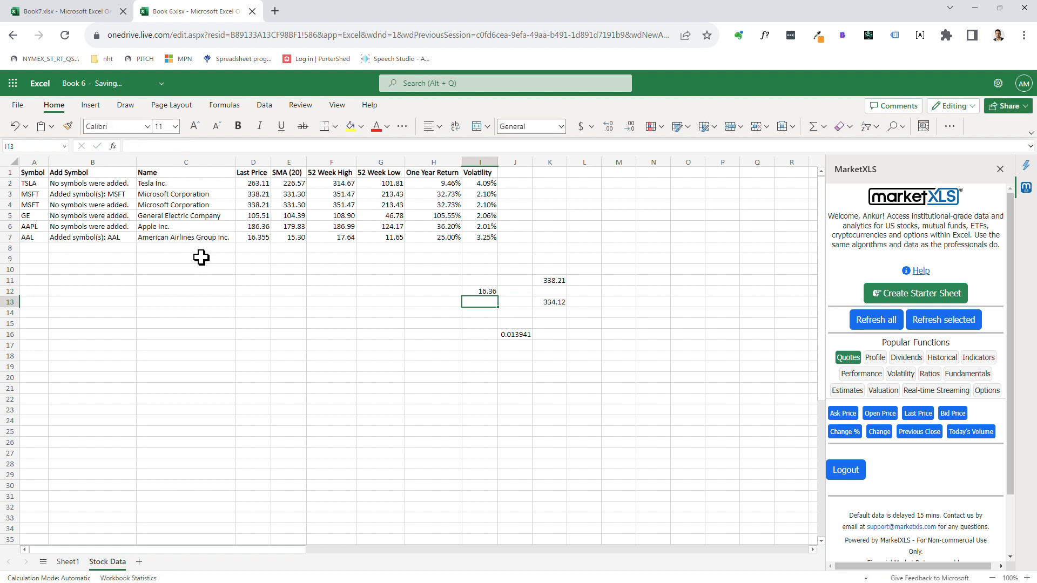
pyautogui.click(474, 290)
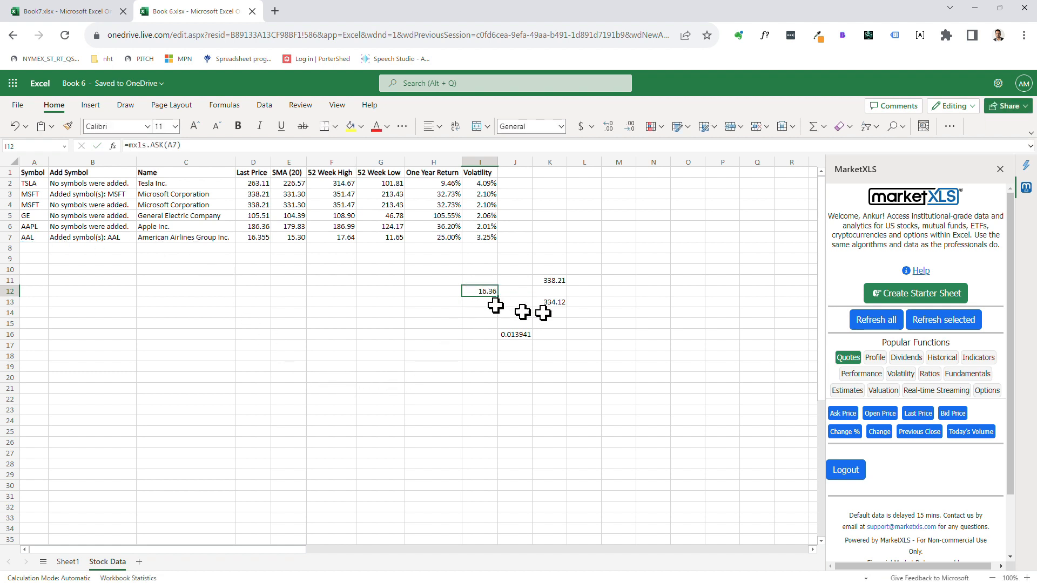
pyautogui.click(616, 315)
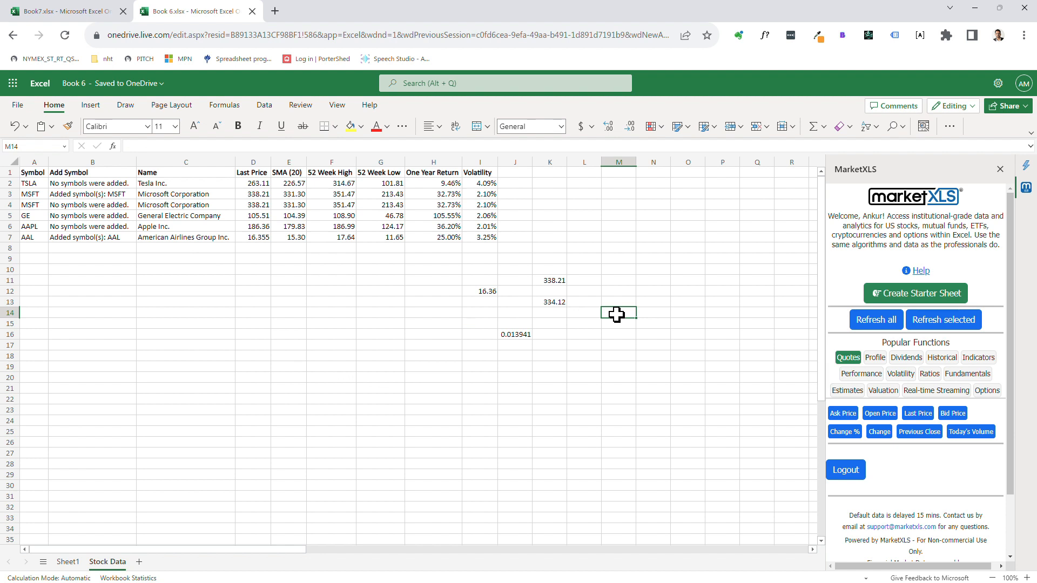
# Step: Refresh all MarketXLS data in the workbook, and refresh only the Volatility cells I6:I7
pyautogui.click(864, 324)
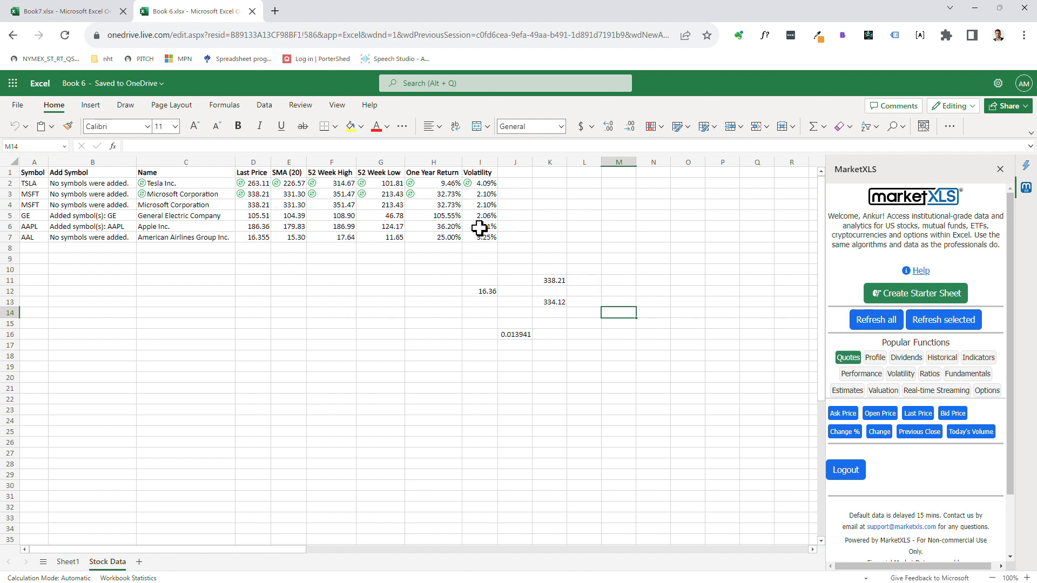
pyautogui.moveTo(479, 228); pyautogui.dragTo(479, 238)
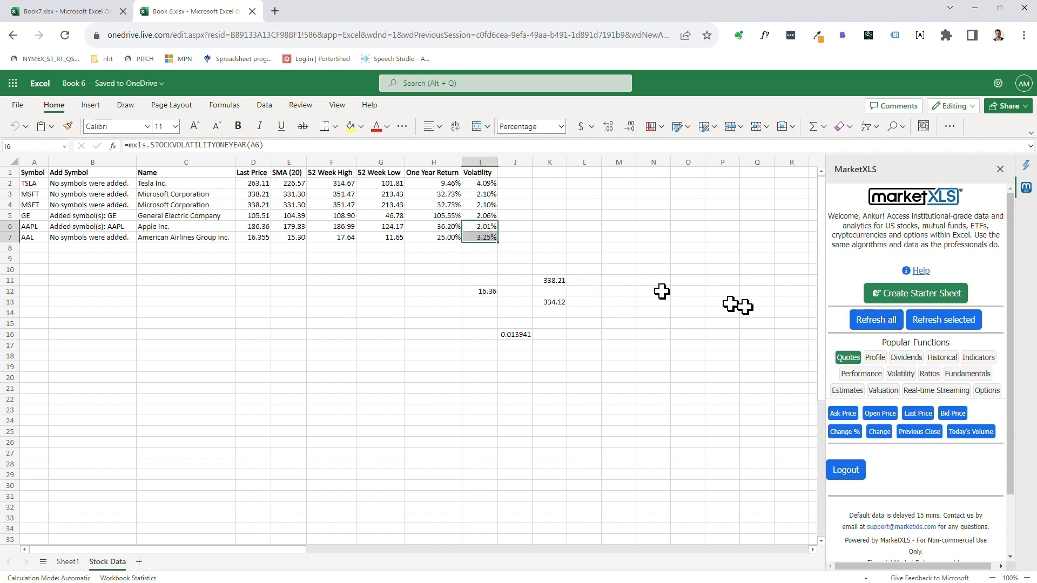
pyautogui.click(930, 323)
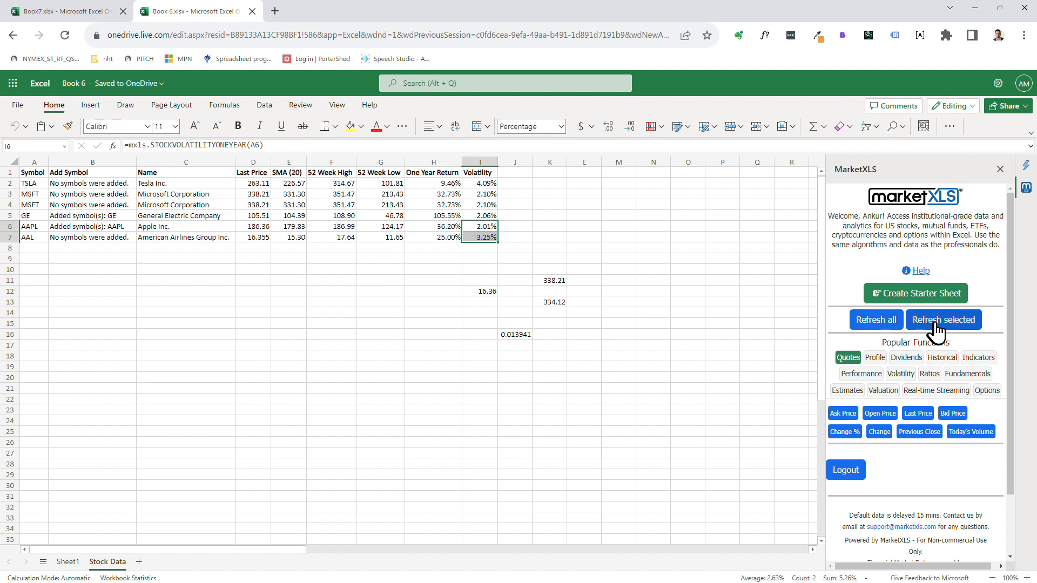
pyautogui.click(556, 323)
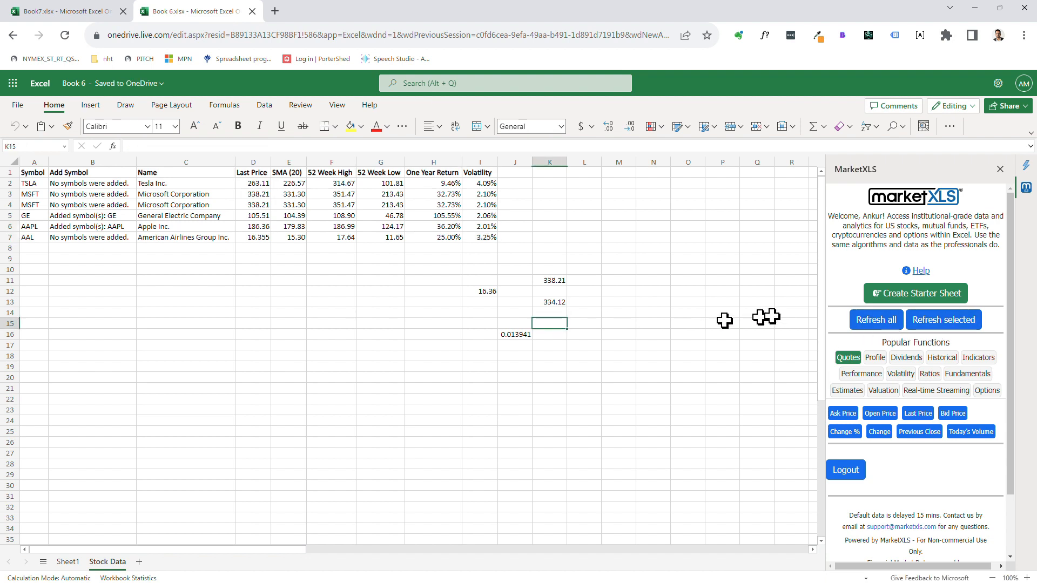
# Step: Review the MarketXLS help page's usage notes and functions list, read the Delta option function's entry, and return to the Book 6 workbook
pyautogui.click(918, 271)
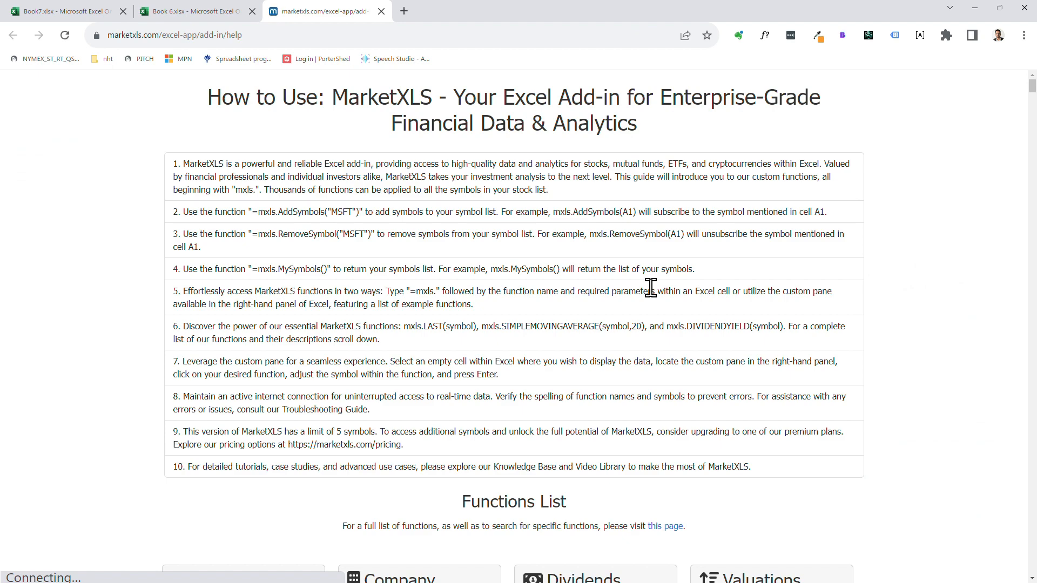
pyautogui.scroll(-7, 651, 287)
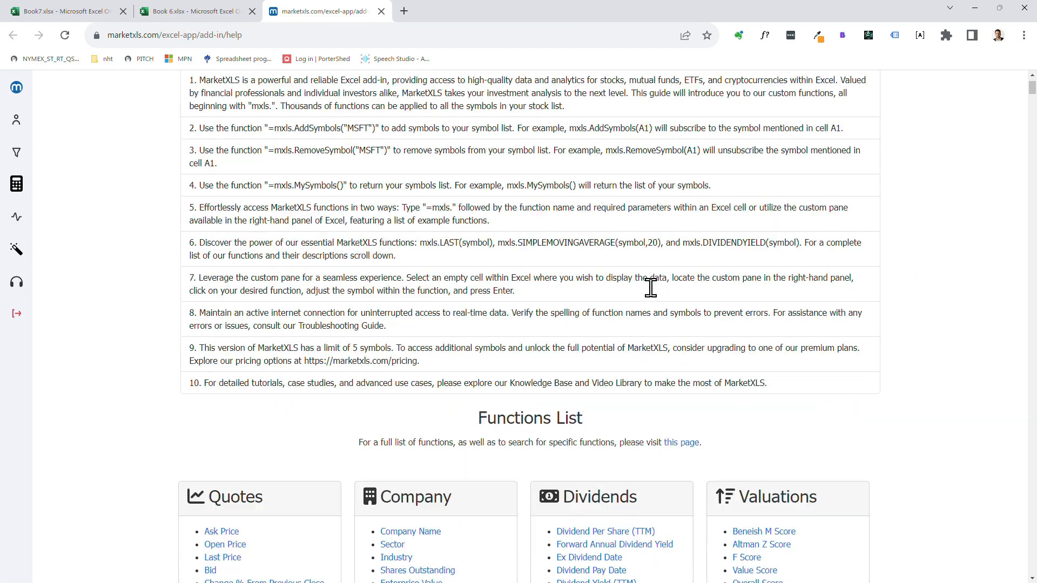
pyautogui.scroll(-2, 654, 296)
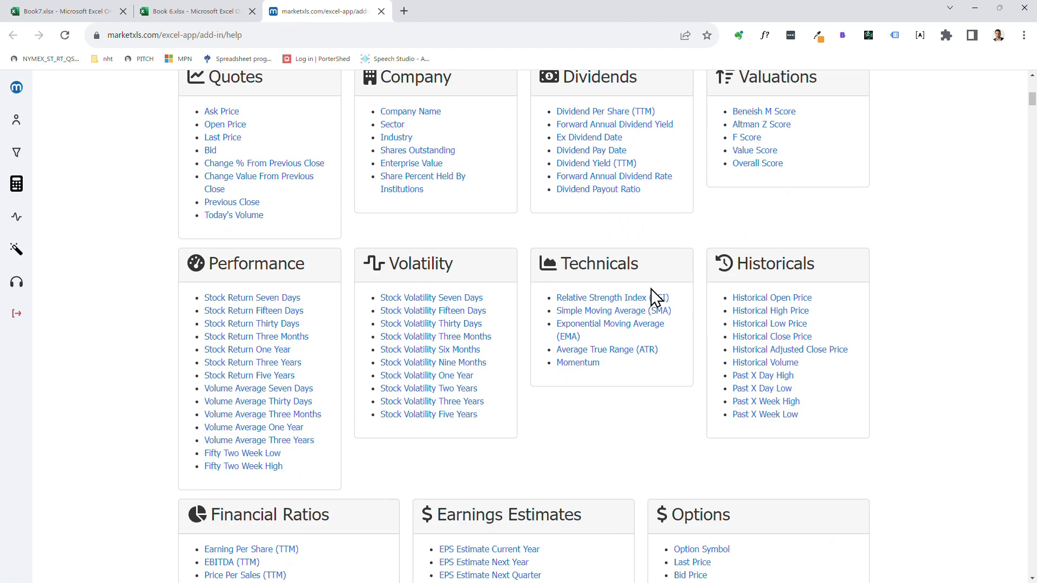
pyautogui.scroll(-5, 652, 289)
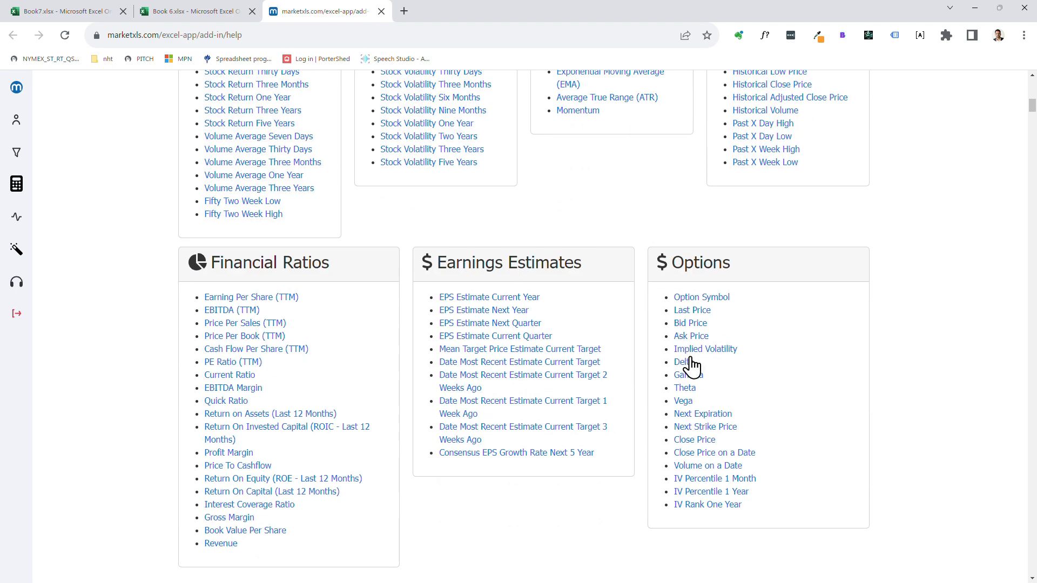
pyautogui.click(683, 363)
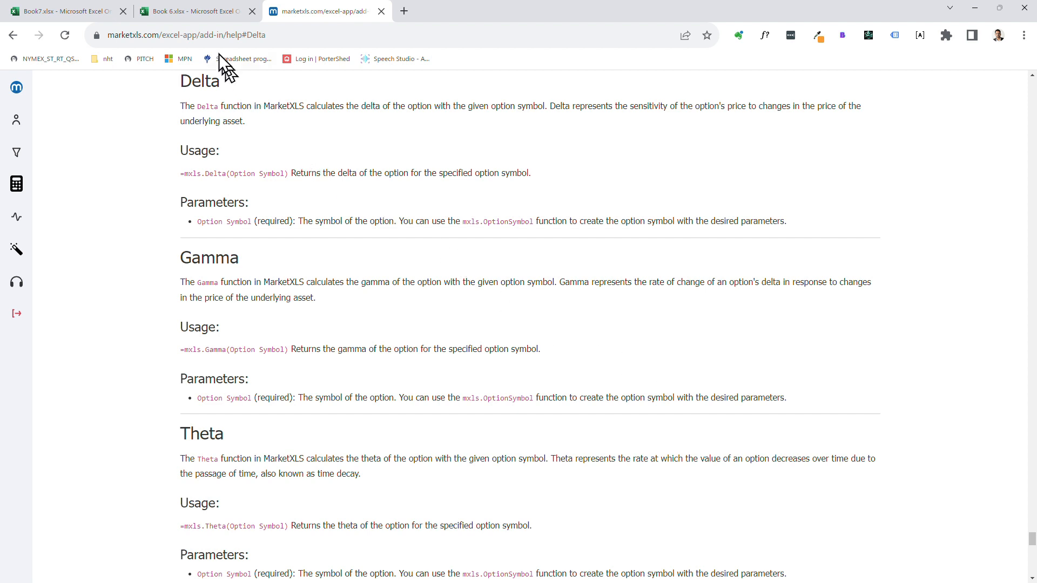
pyautogui.click(200, 12)
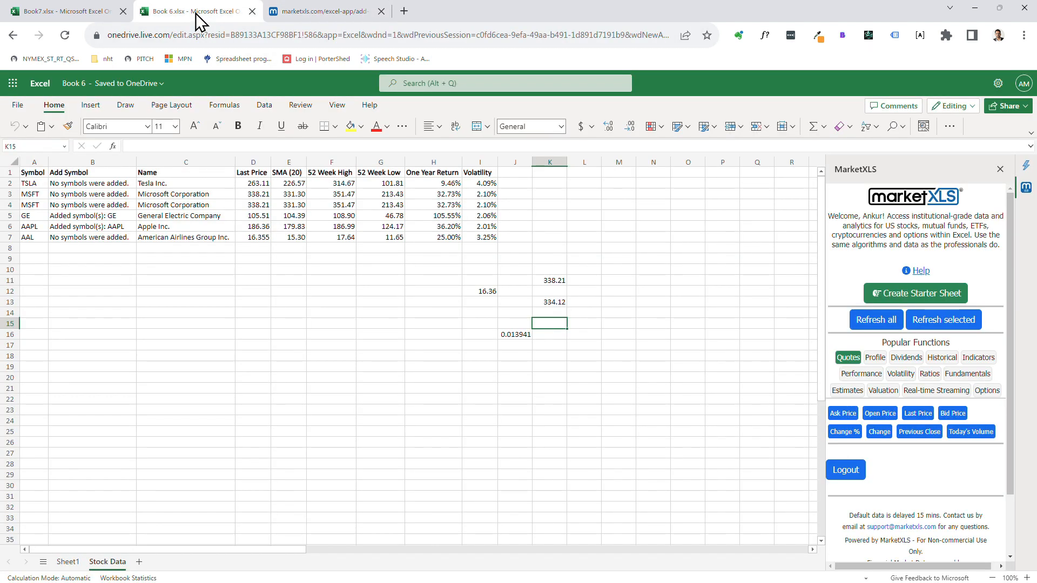
# Step: Look through the Real-time Streaming and Options function categories of the MarketXLS add-in
pyautogui.click(914, 394)
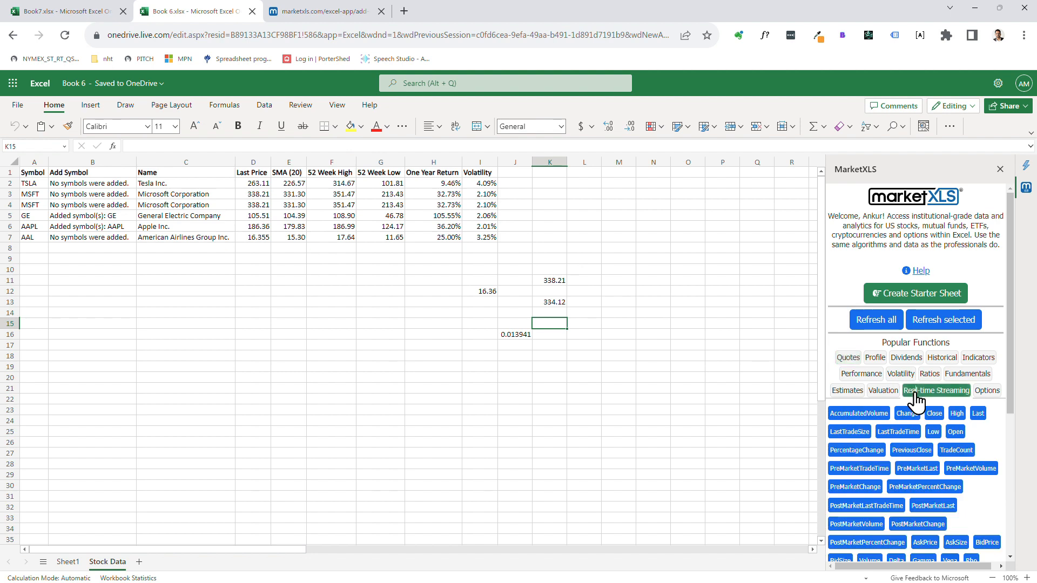
pyautogui.scroll(-5, 942, 383)
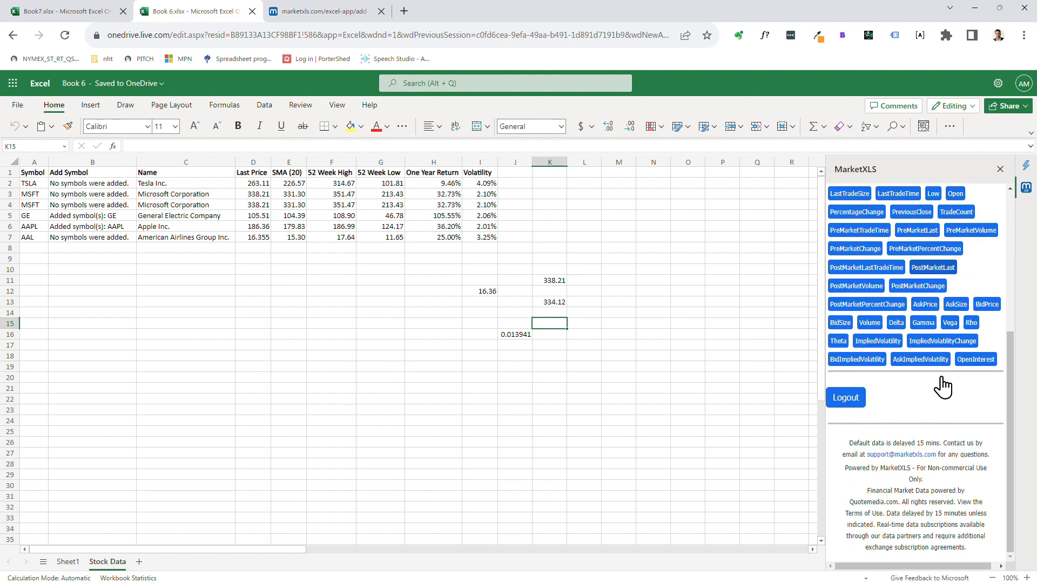
pyautogui.scroll(2, 943, 386)
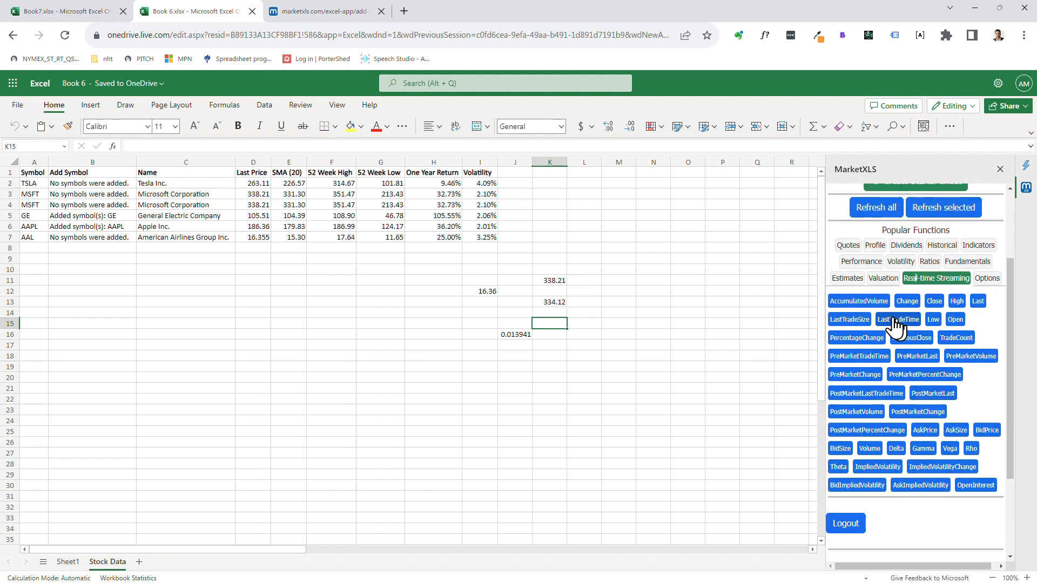
pyautogui.click(986, 278)
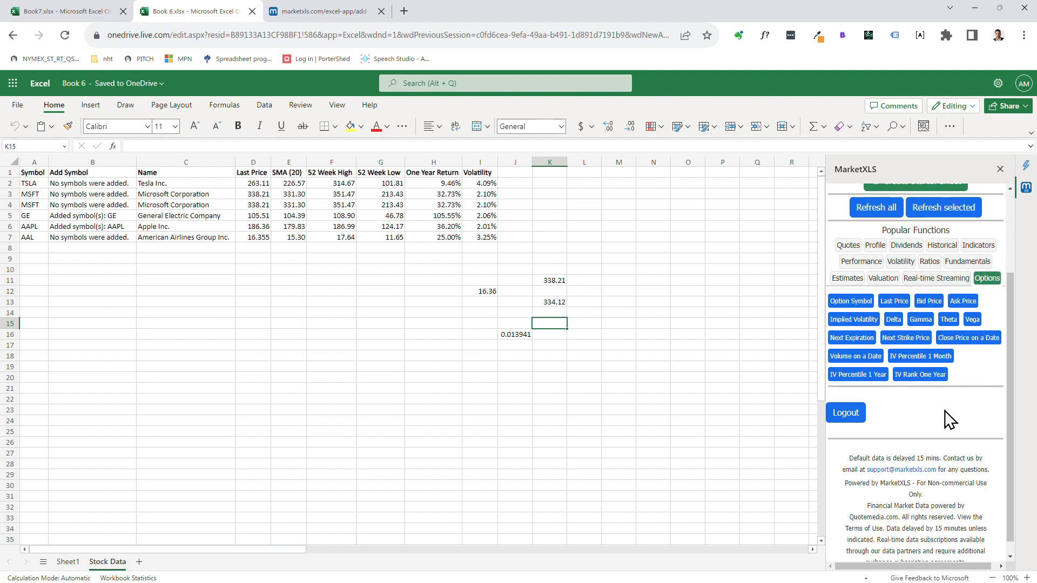
pyautogui.scroll(2, 944, 410)
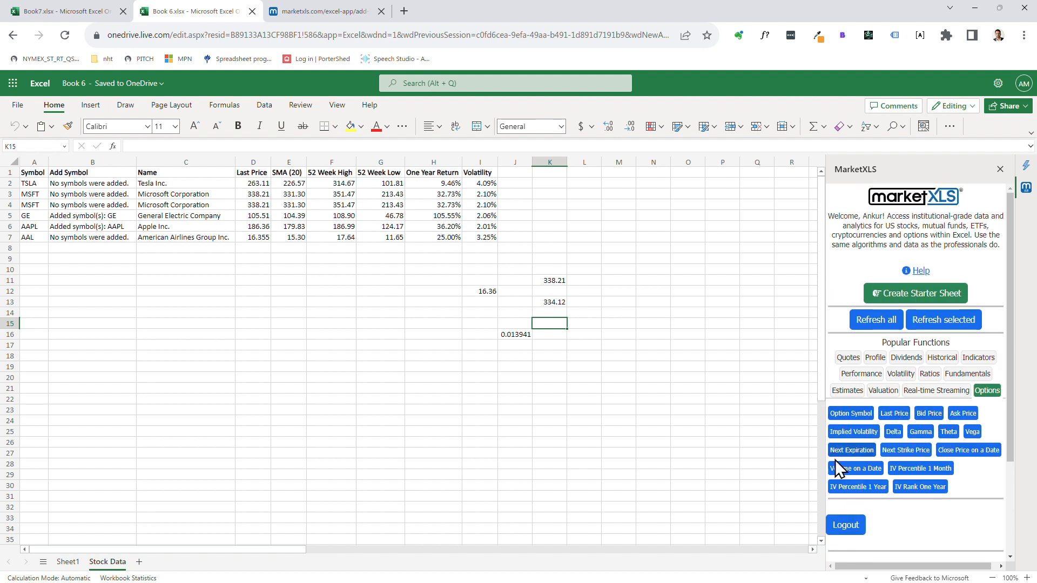
# Step: Log out of the MarketXLS add-in and view its upgrade plans and pricing page before returning to the workbook
pyautogui.click(846, 527)
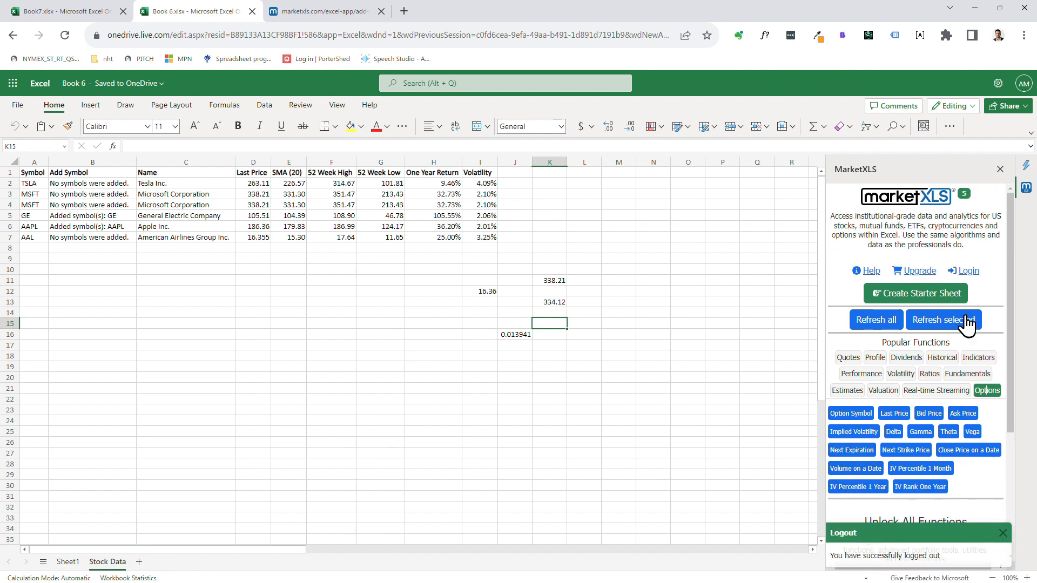
pyautogui.click(919, 271)
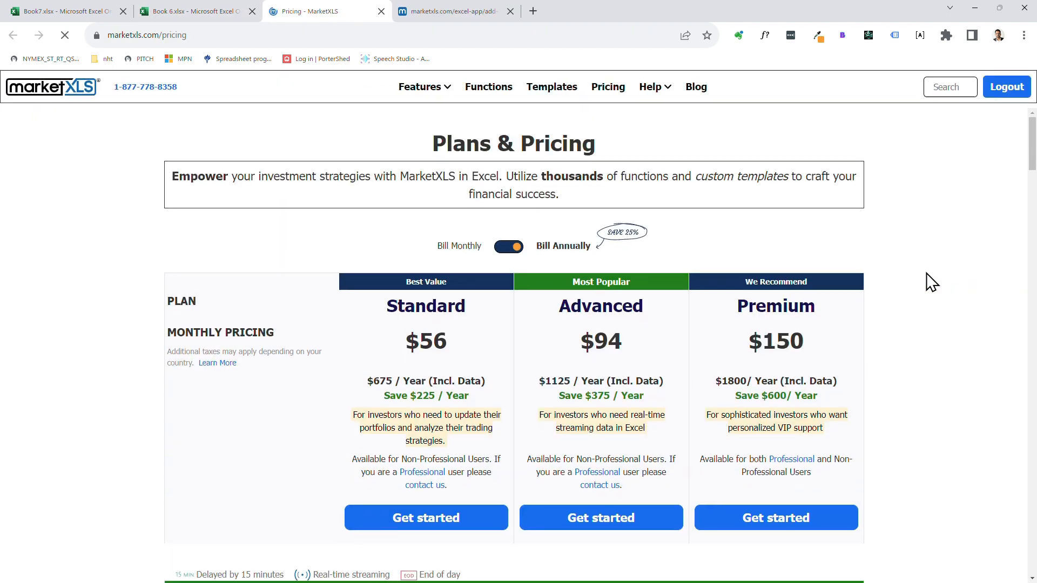
pyautogui.click(184, 11)
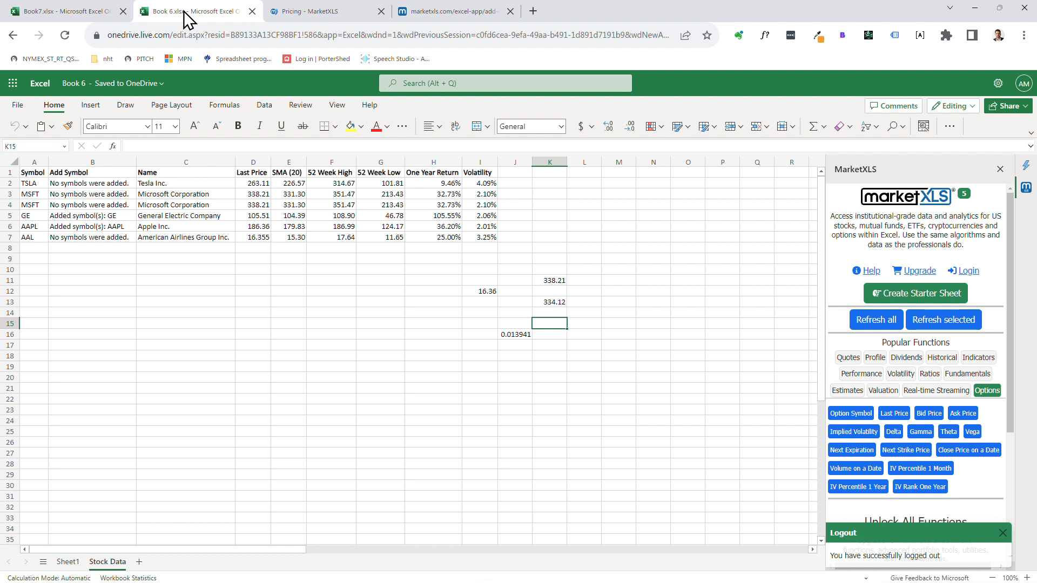
# Step: Log back in to MarketXLS, allowing its sign-in window and filling in the account email and password
pyautogui.click(975, 275)
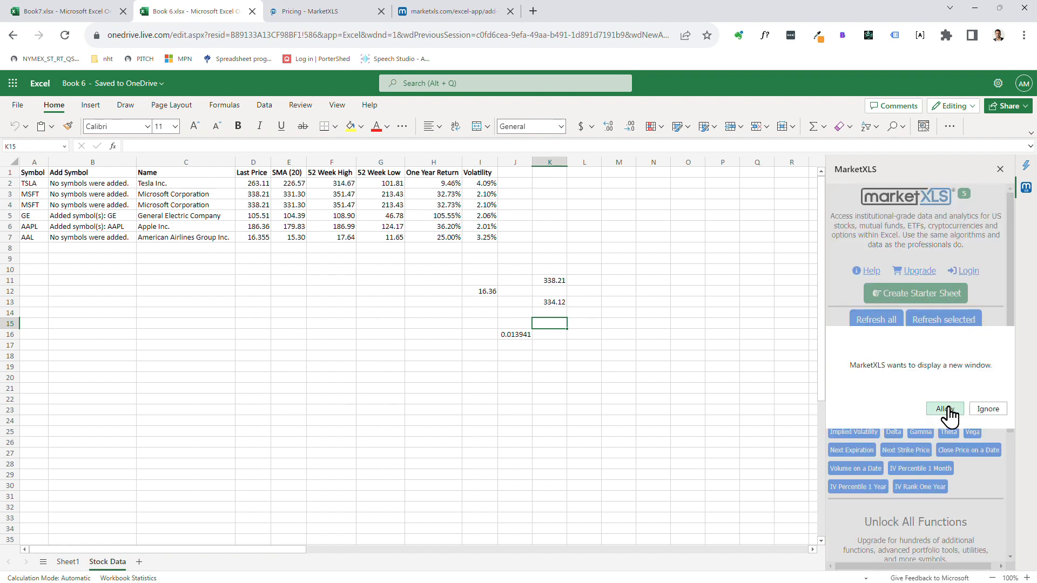
pyautogui.click(945, 409)
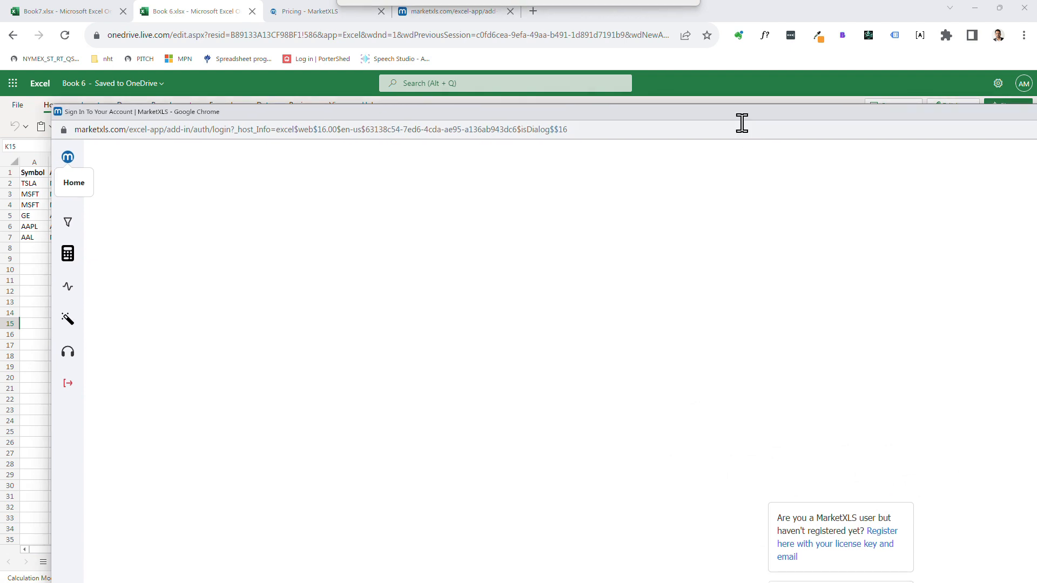
pyautogui.doubleClick(732, 115)
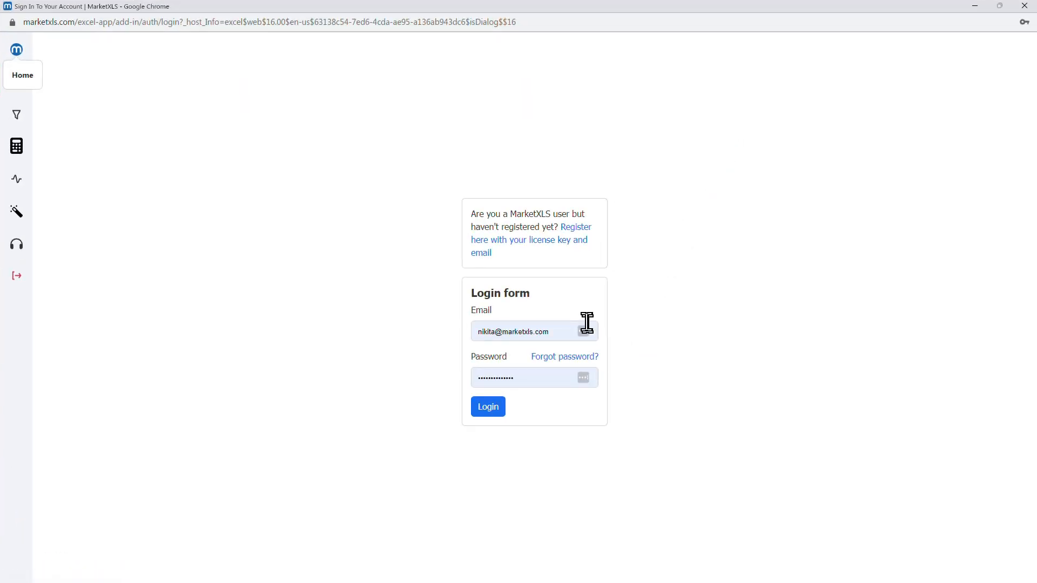
pyautogui.click(560, 331)
pyautogui.click(552, 385)
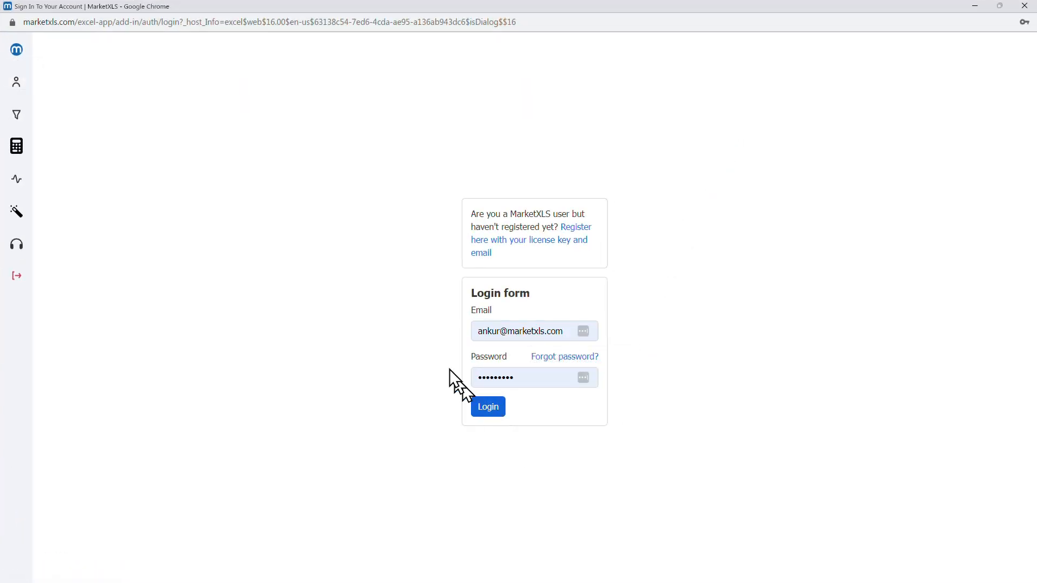
pyautogui.click(488, 406)
pyautogui.click(447, 354)
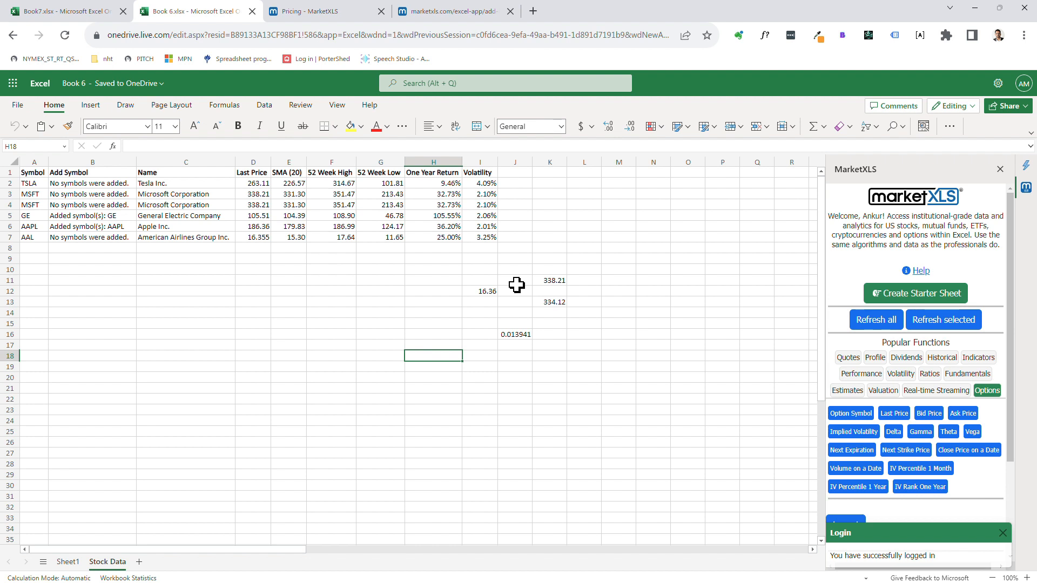
# Step: Copy a sharing link to the Book 6 workbook that lets anyone with the link edit
pyautogui.click(1024, 106)
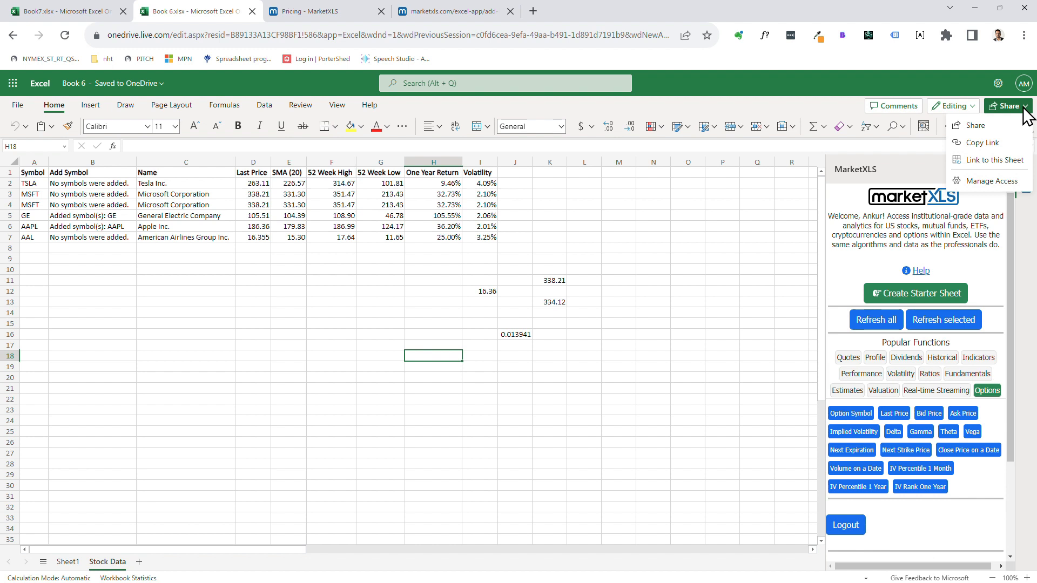
pyautogui.click(999, 124)
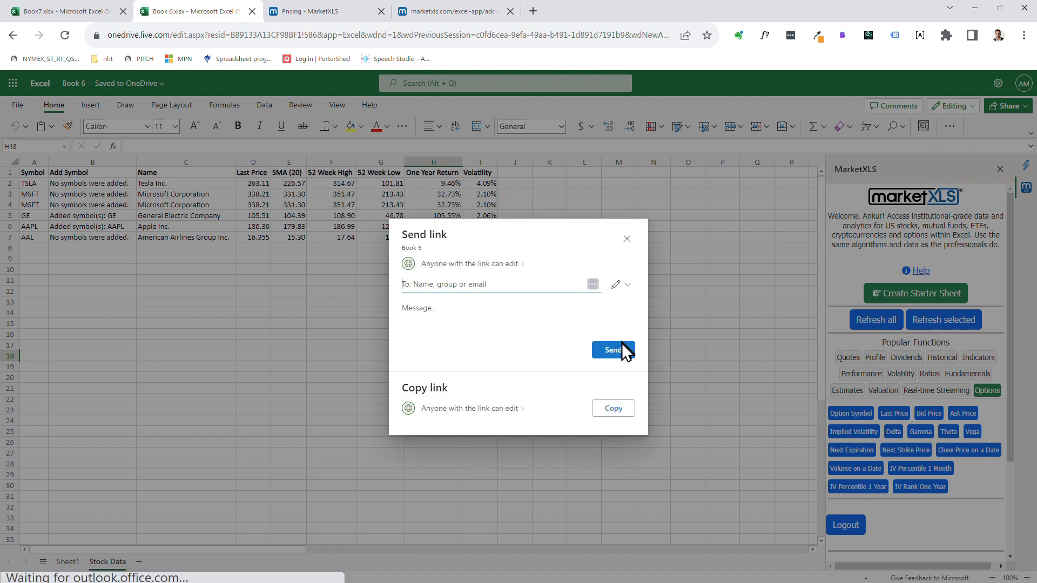
pyautogui.click(604, 415)
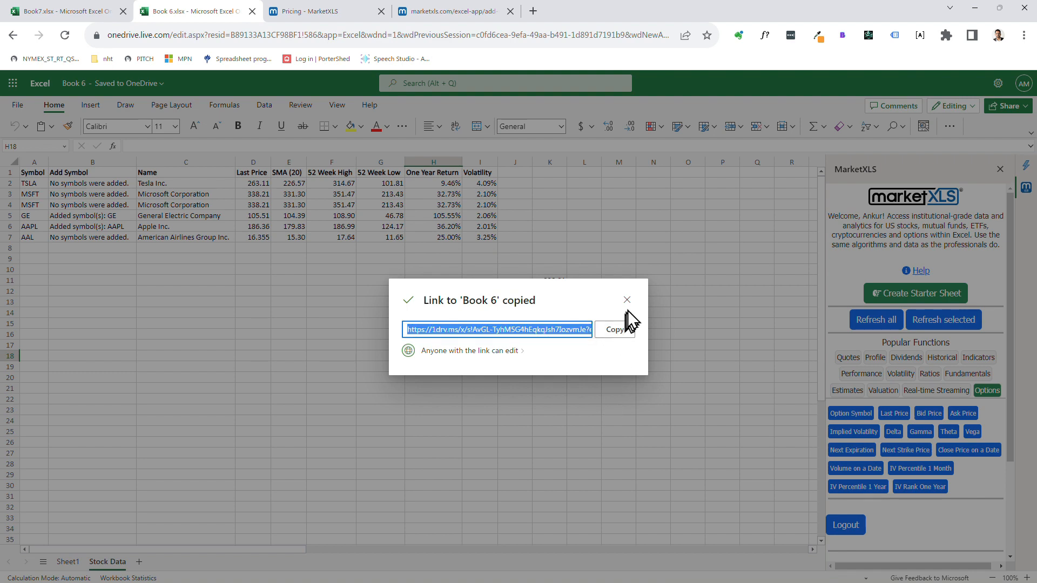
pyautogui.click(627, 300)
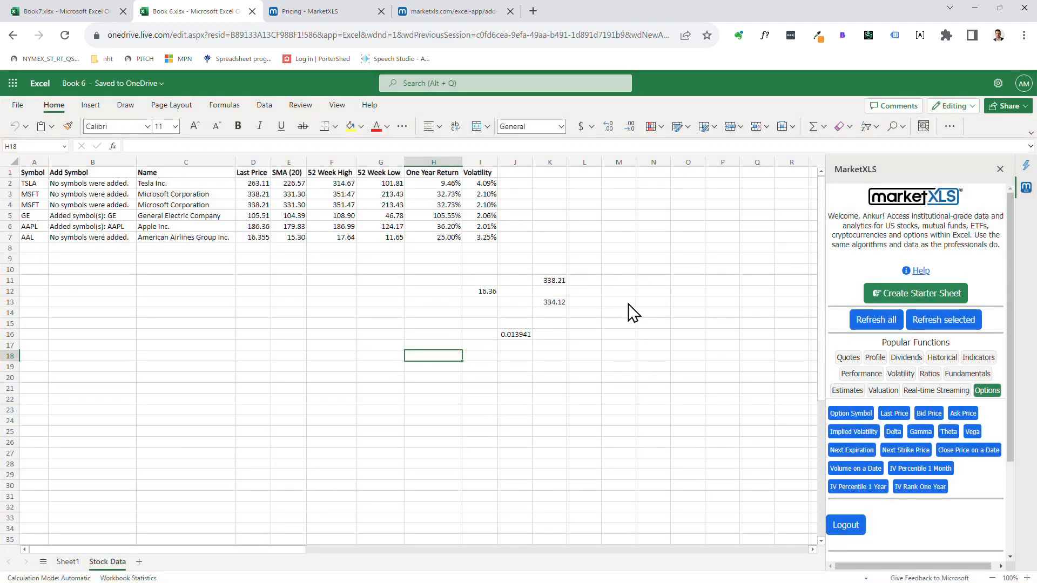
pyautogui.click(433, 324)
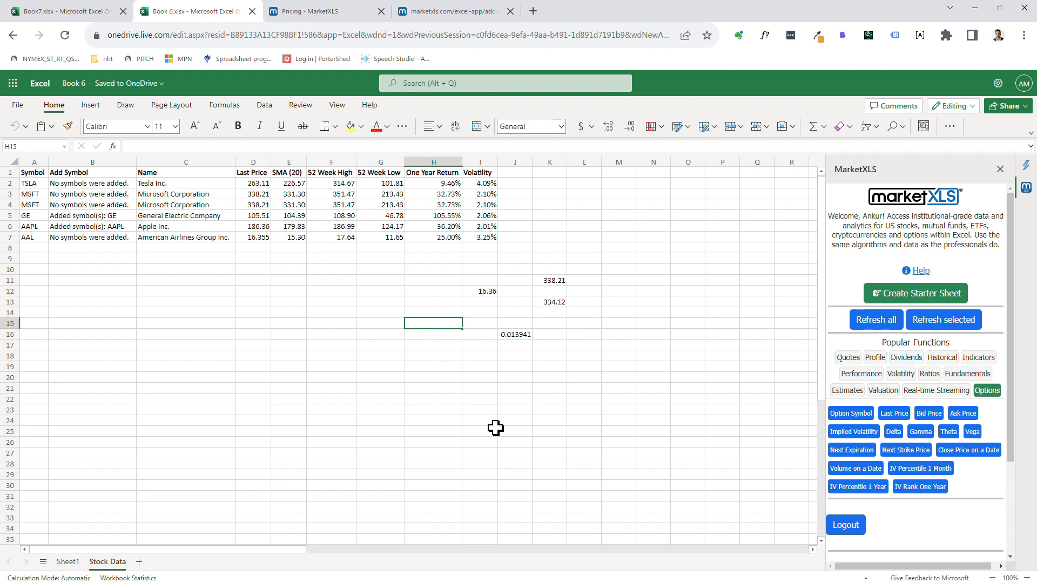